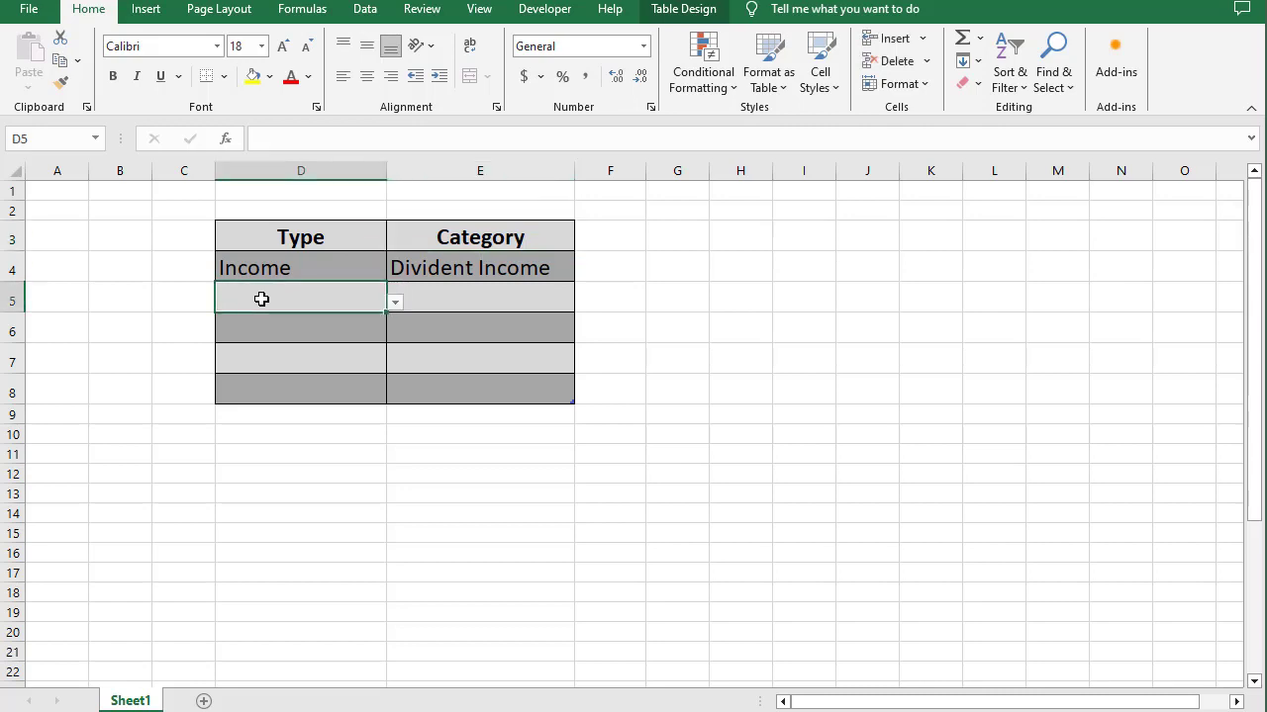
- Choose Income as the type in D5 and check which categories the E5 dropdown offers
left_click(396, 304)
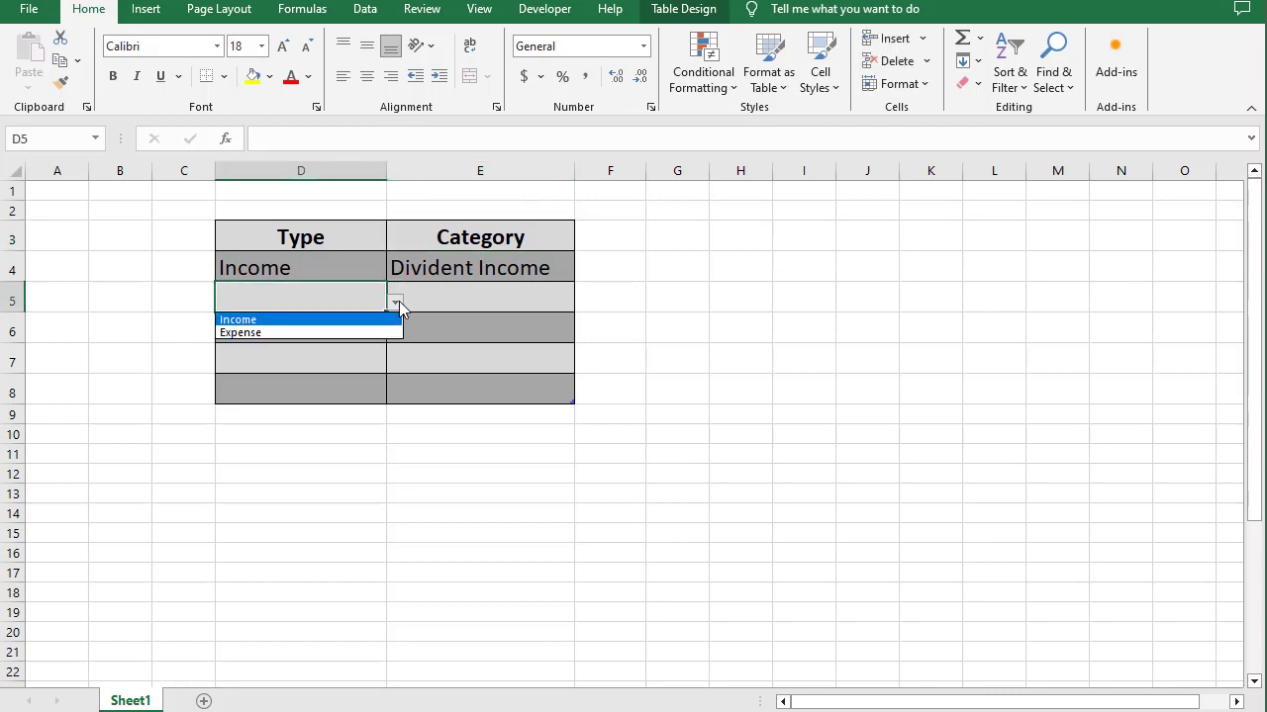
left_click(302, 319)
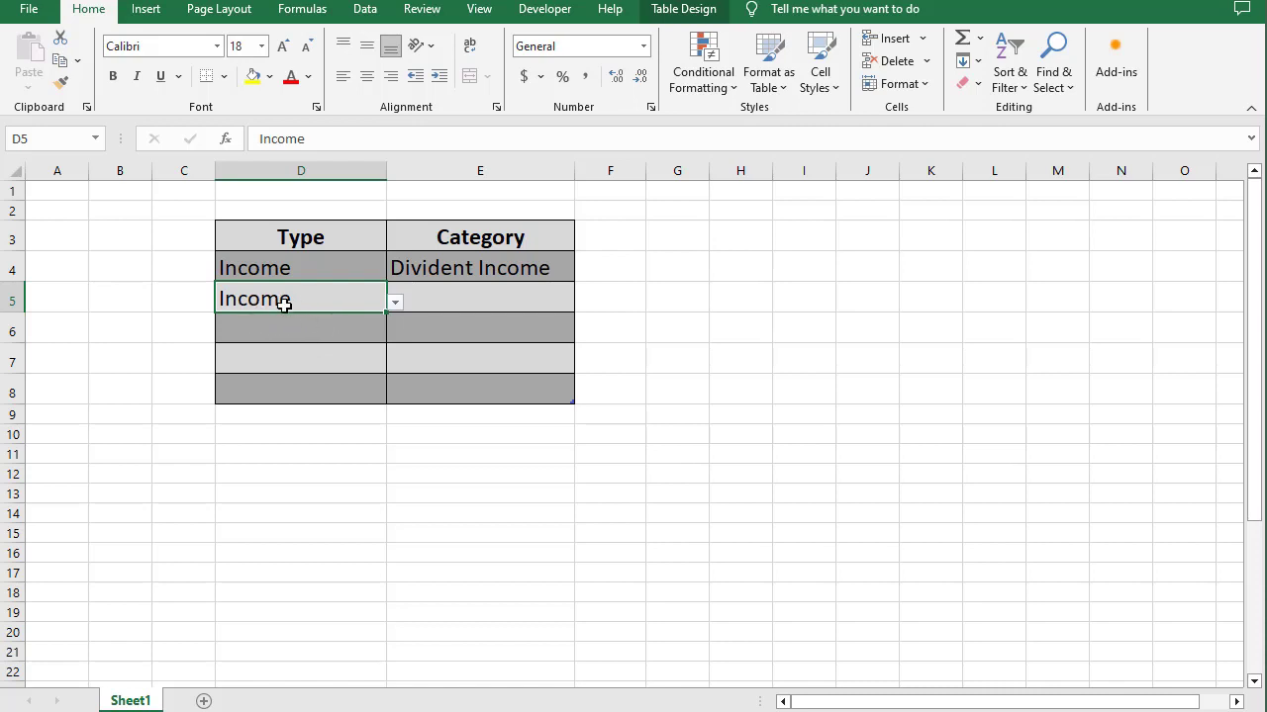
left_click(461, 296)
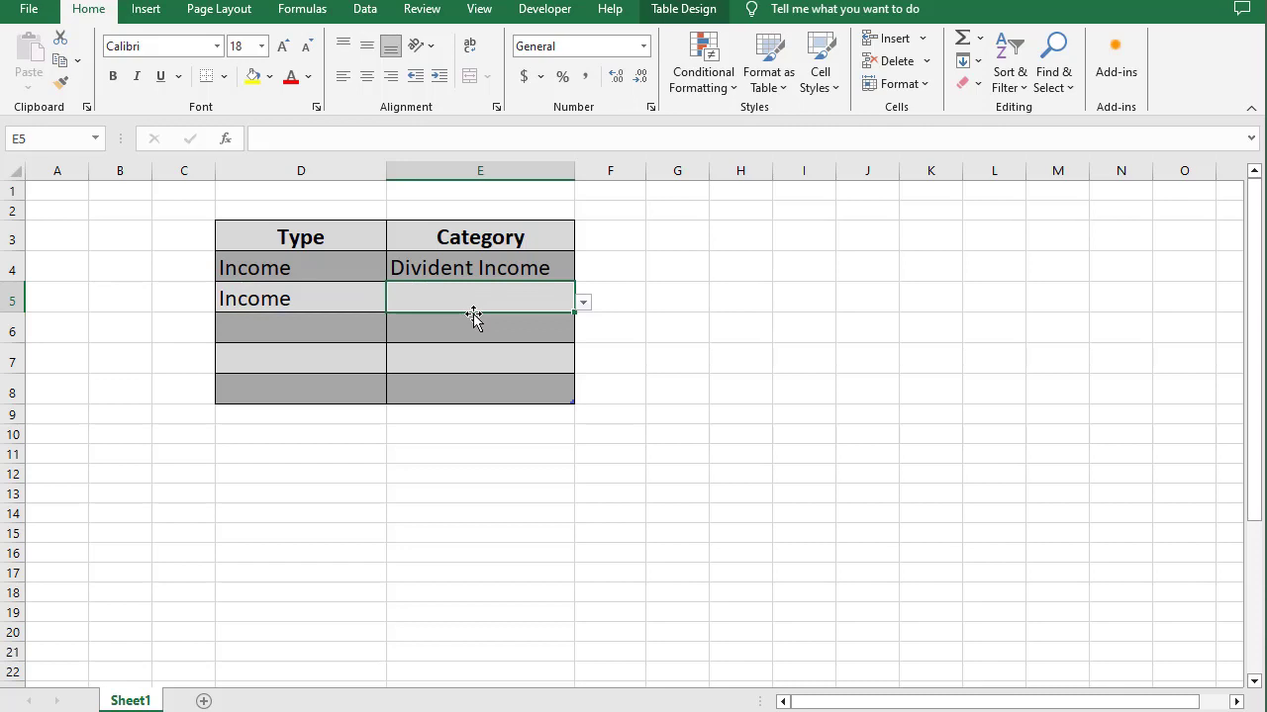
left_click(584, 301)
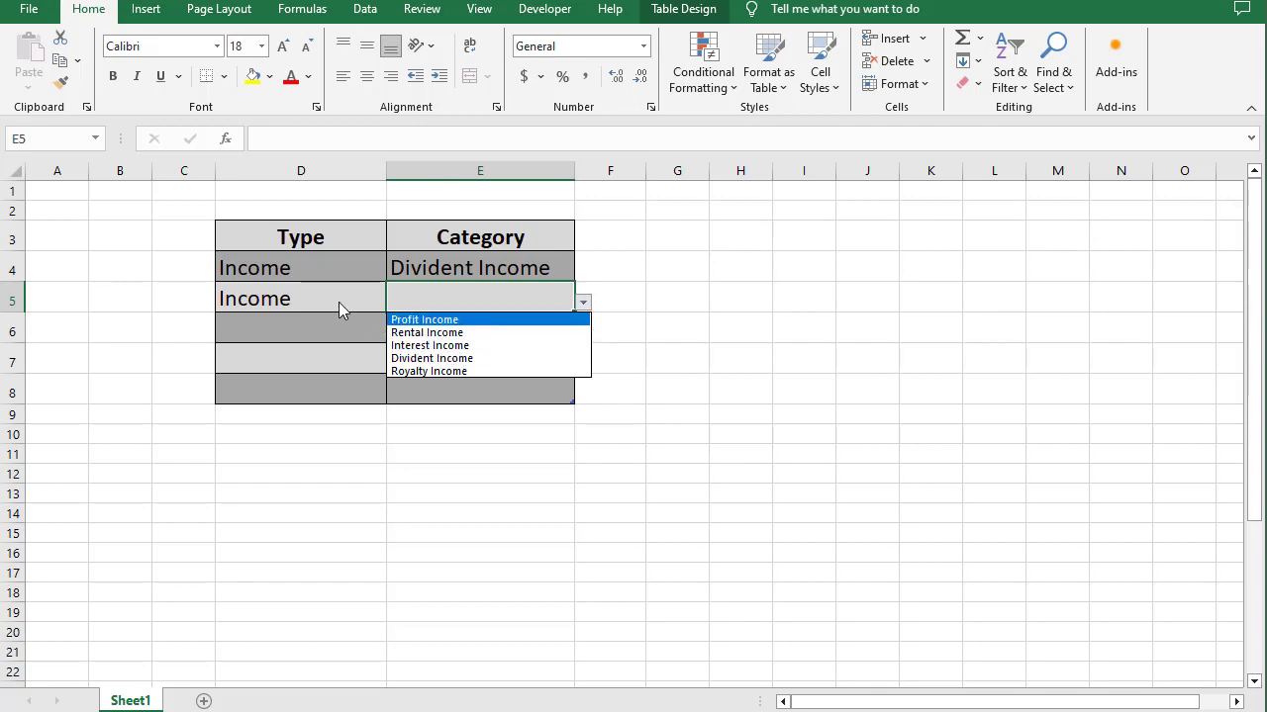
key("Escape")
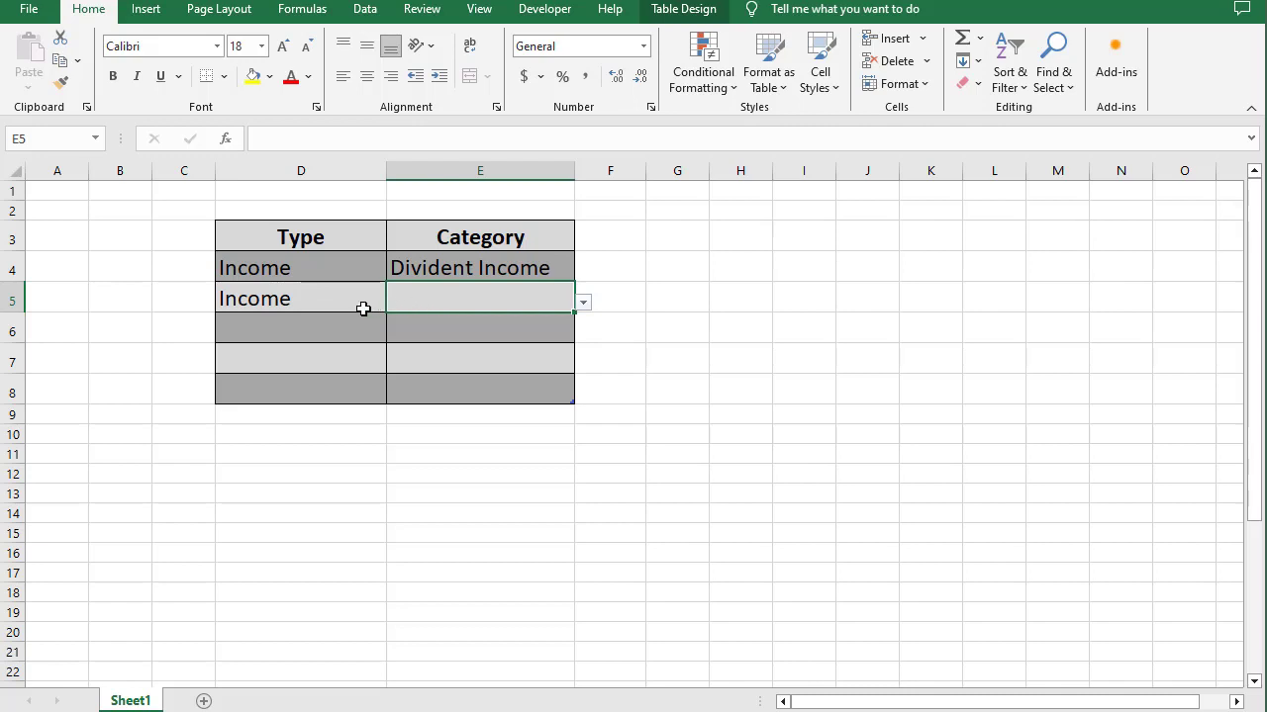
- Change the type in D5 to Expense and check which categories the E5 dropdown offers
left_click(332, 304)
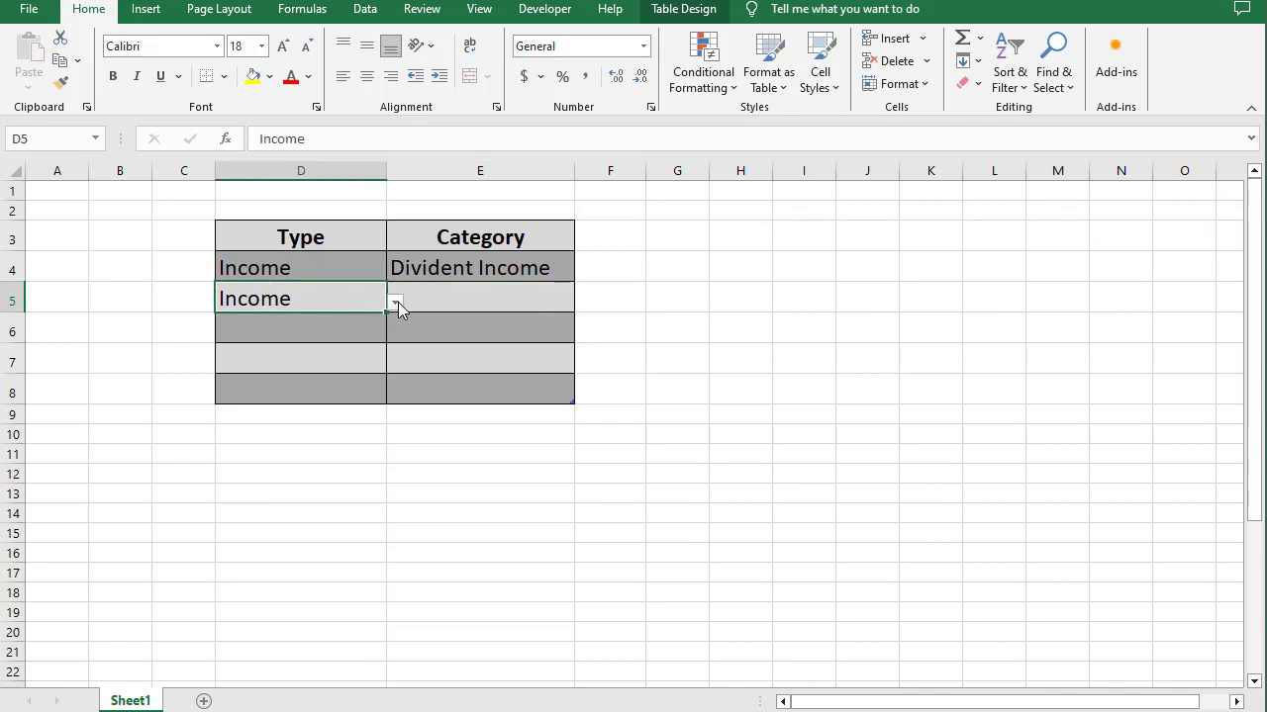
left_click(396, 302)
left_click(315, 334)
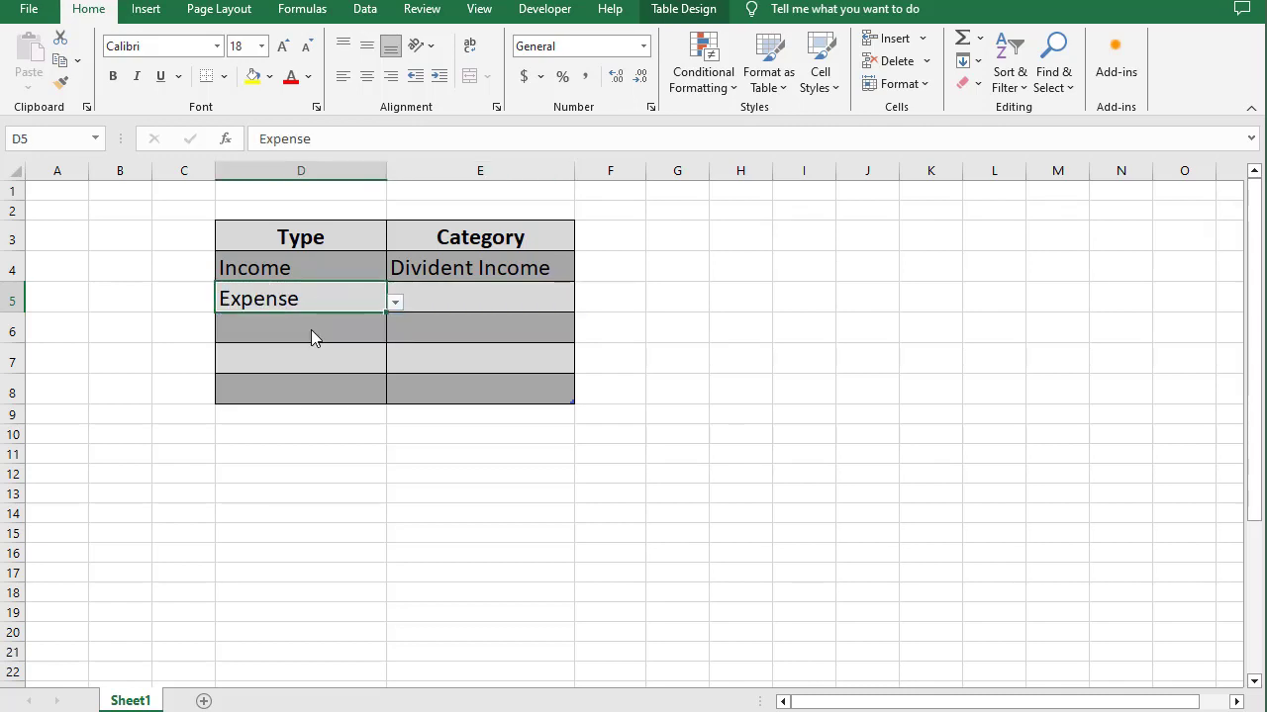
left_click(469, 301)
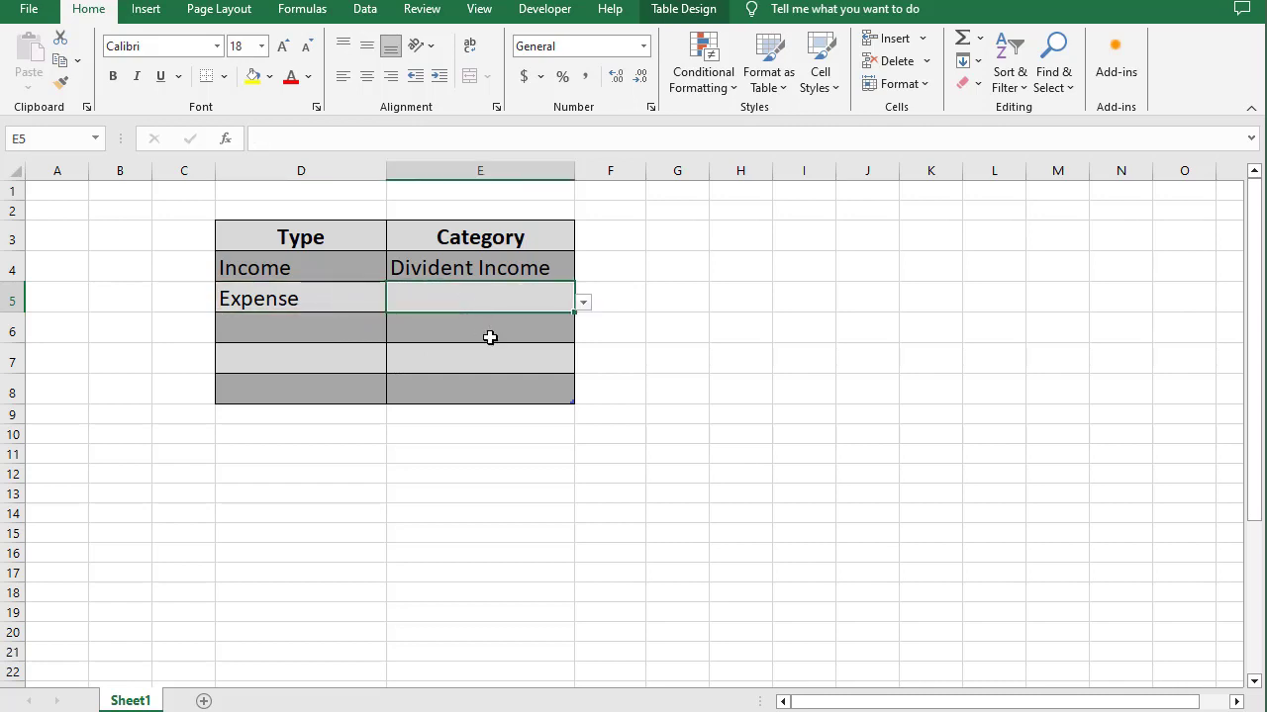
left_click(584, 305)
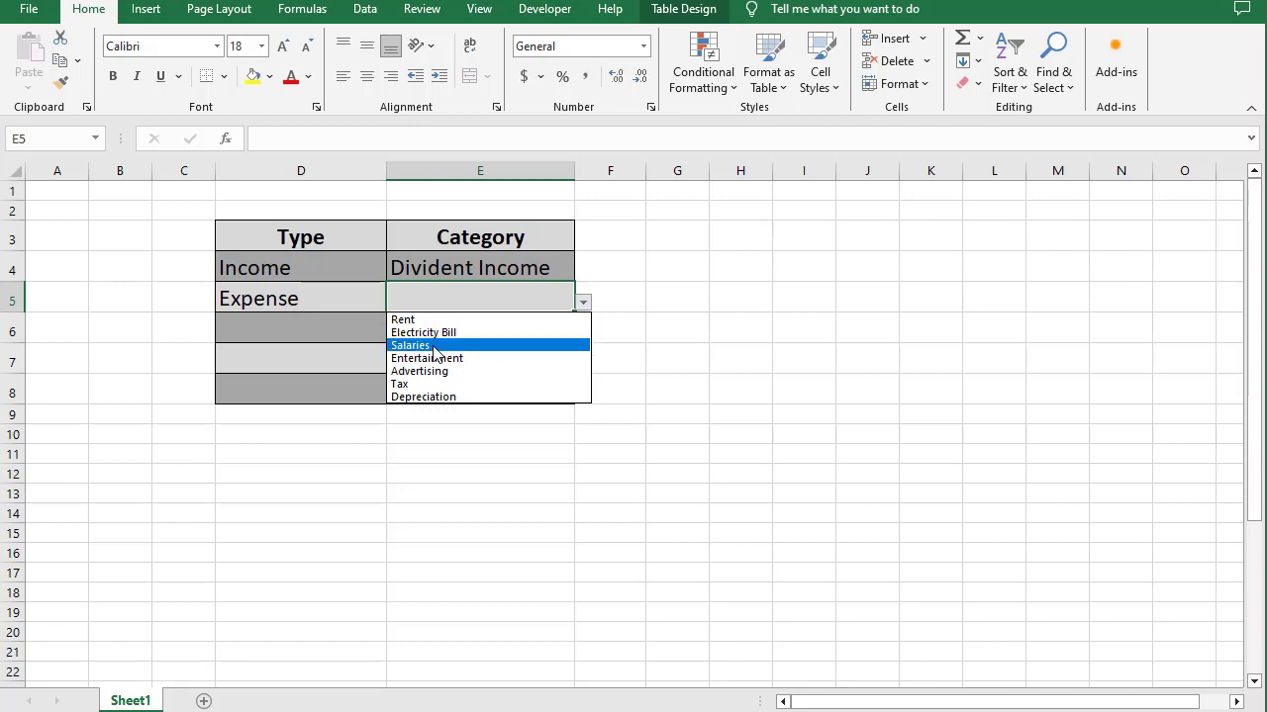
left_click(304, 325)
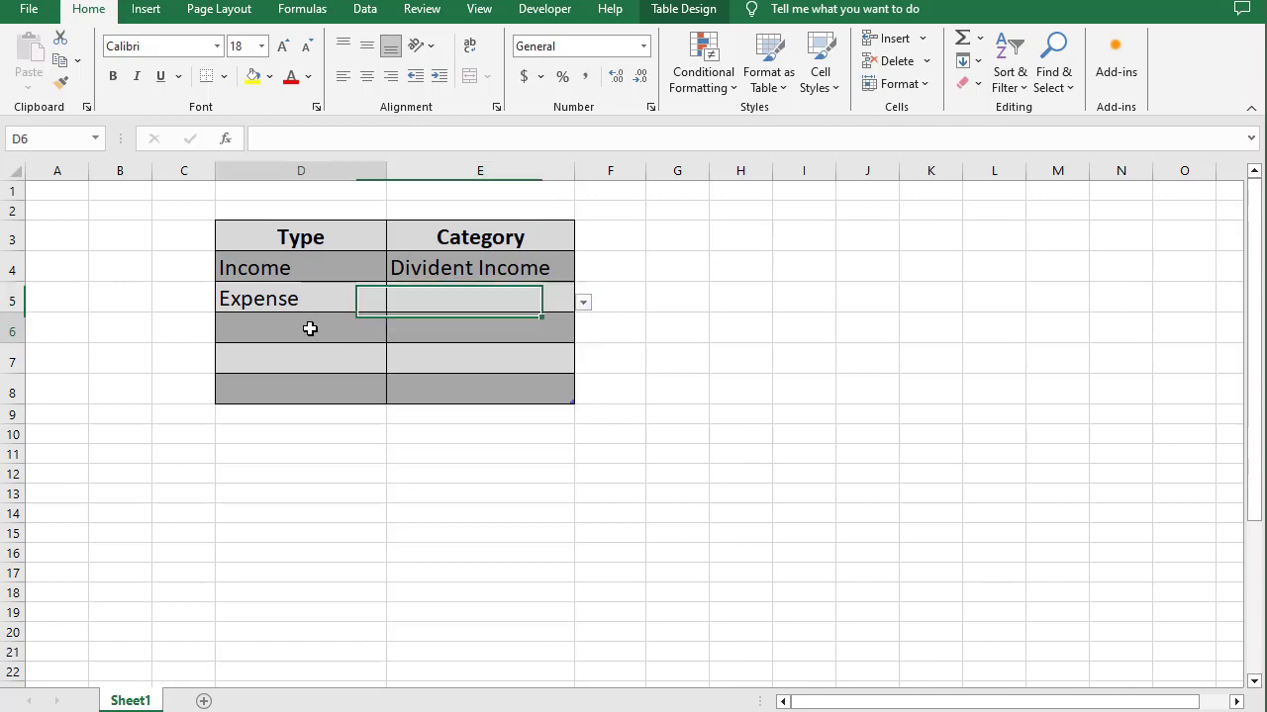
left_click(308, 329)
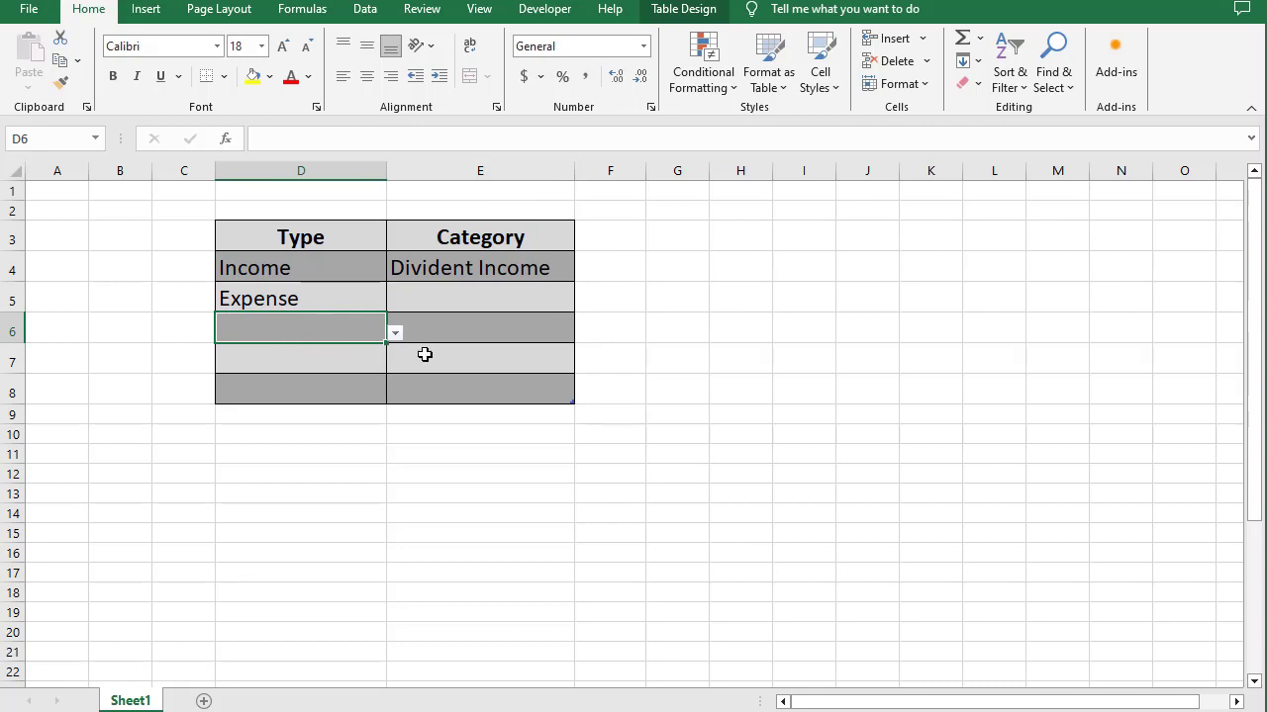
left_click(461, 333)
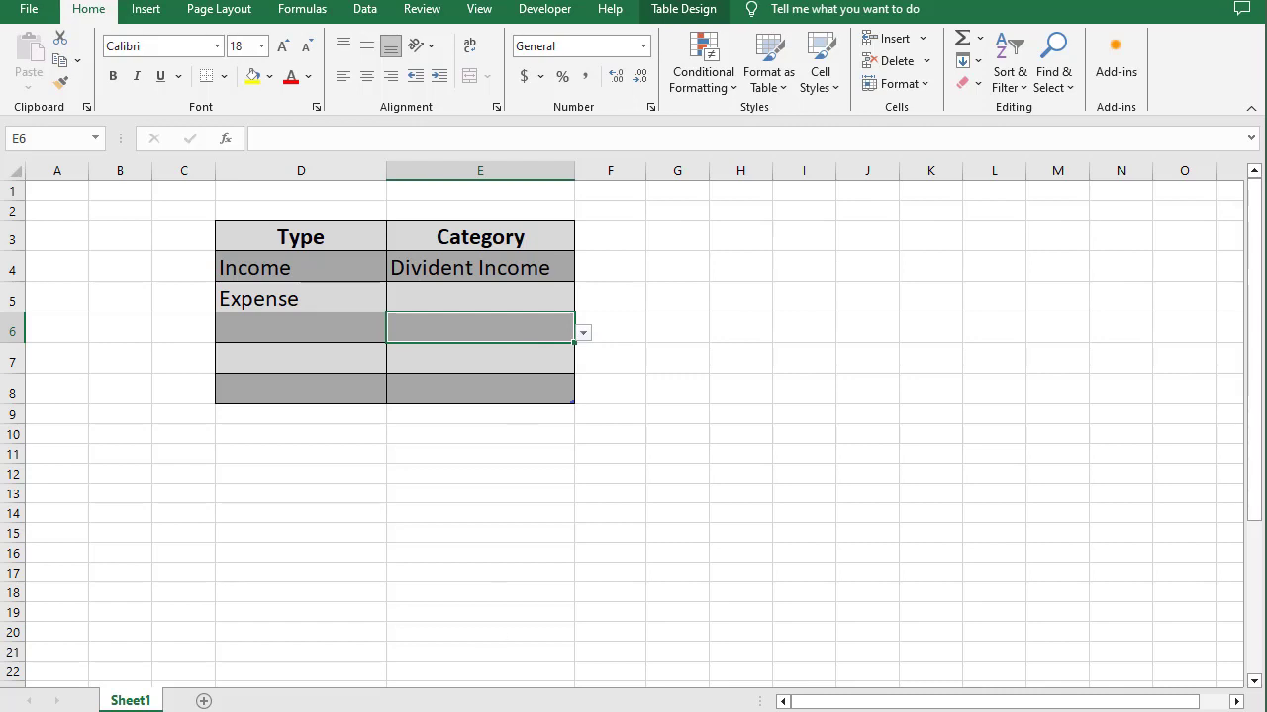
- Switch to the workbook with the blank table and look over its Type and Category columns on Sheet1
left_click(551, 711)
left_click(659, 692)
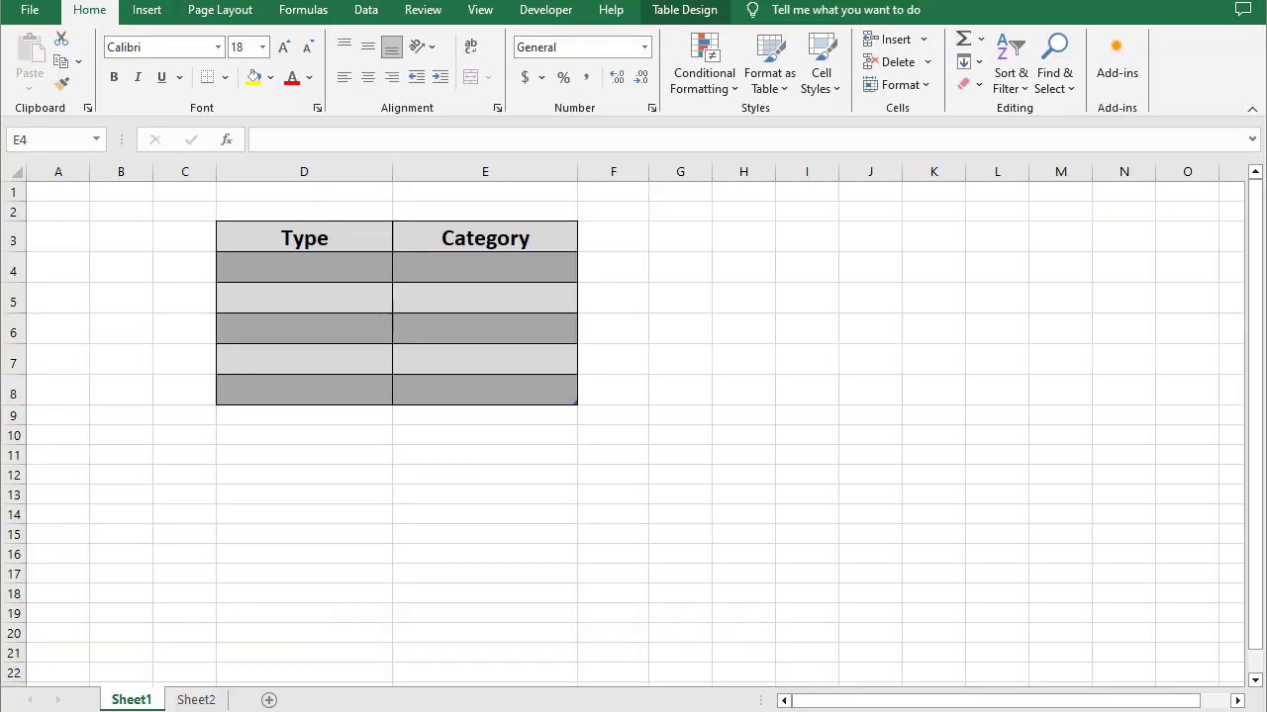
left_click(412, 554)
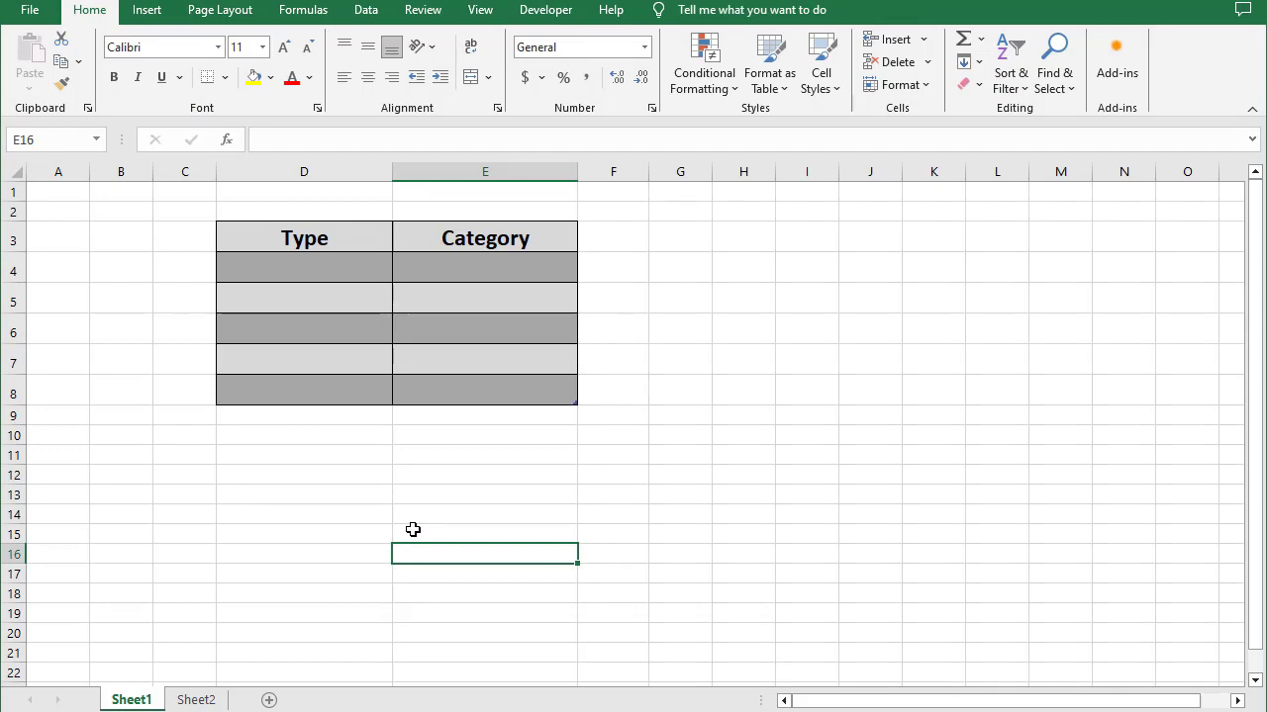
left_click(250, 265)
left_click(261, 301)
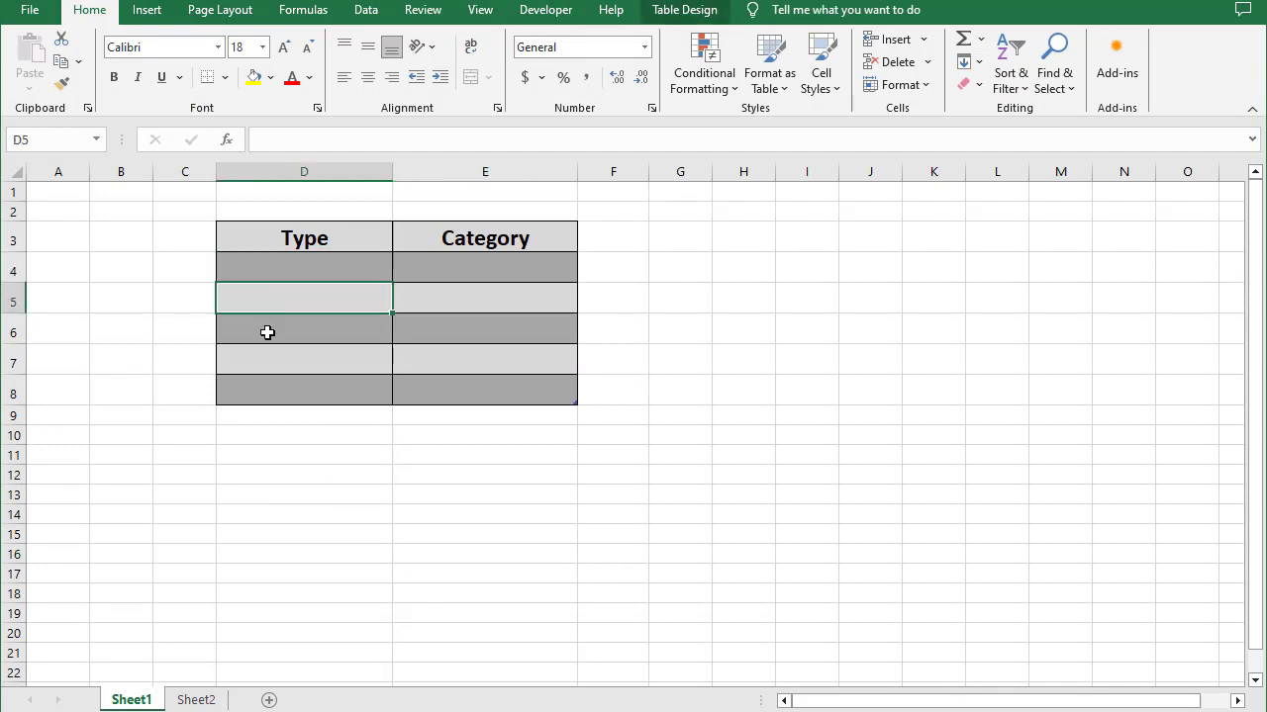
left_click(267, 332)
left_click(301, 269)
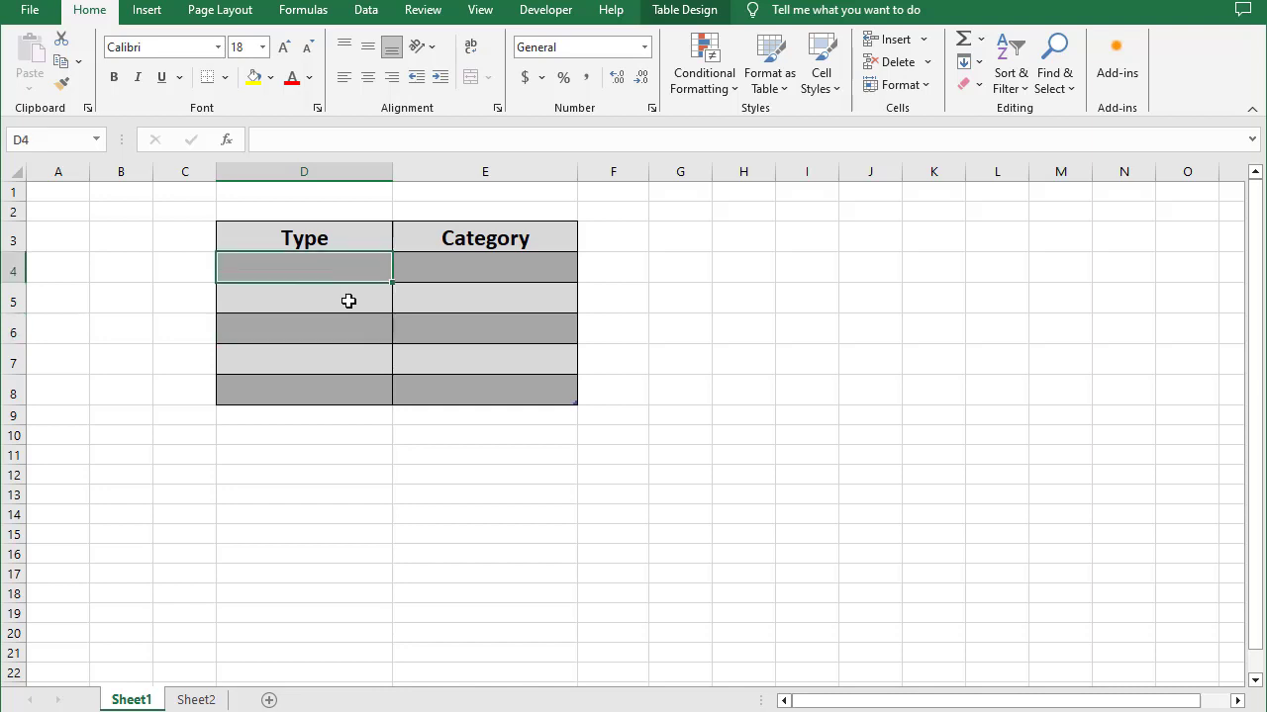
left_click(494, 272)
left_click(495, 303)
left_click(486, 332)
left_click(480, 361)
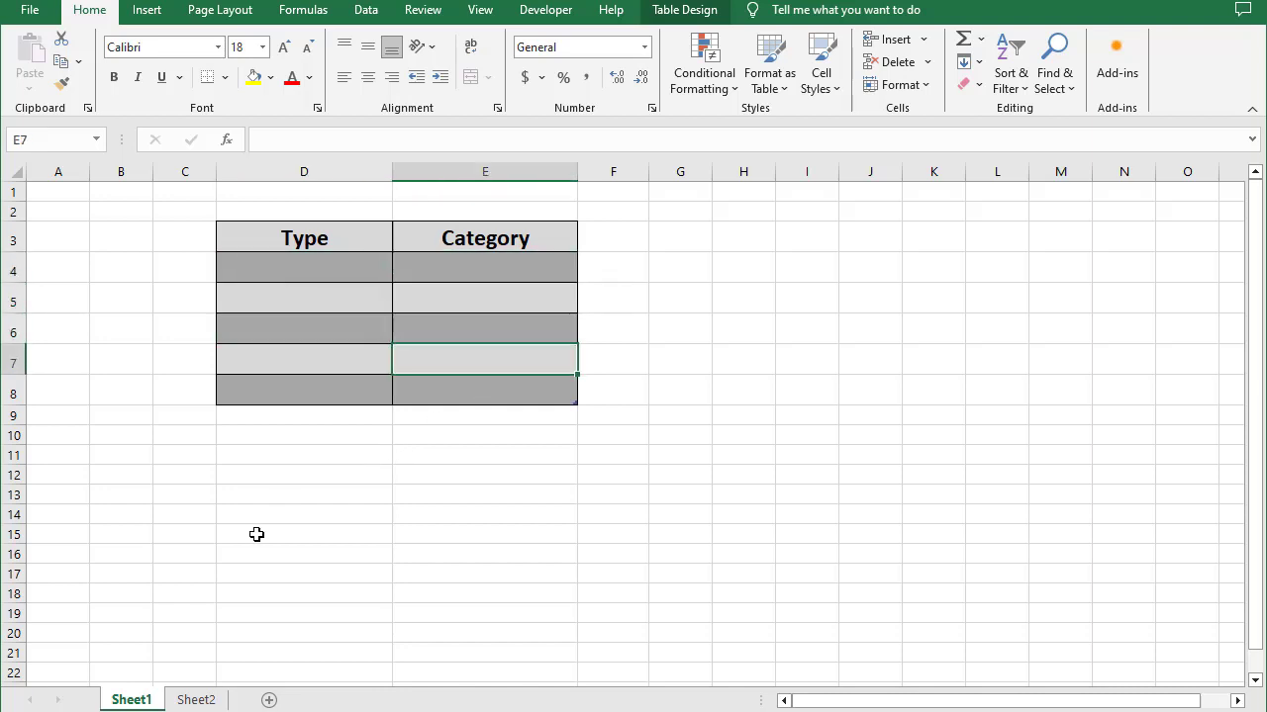
- Examine the Income and Expense lists on Sheet2 and return to the first Type cell on Sheet1
left_click(208, 700)
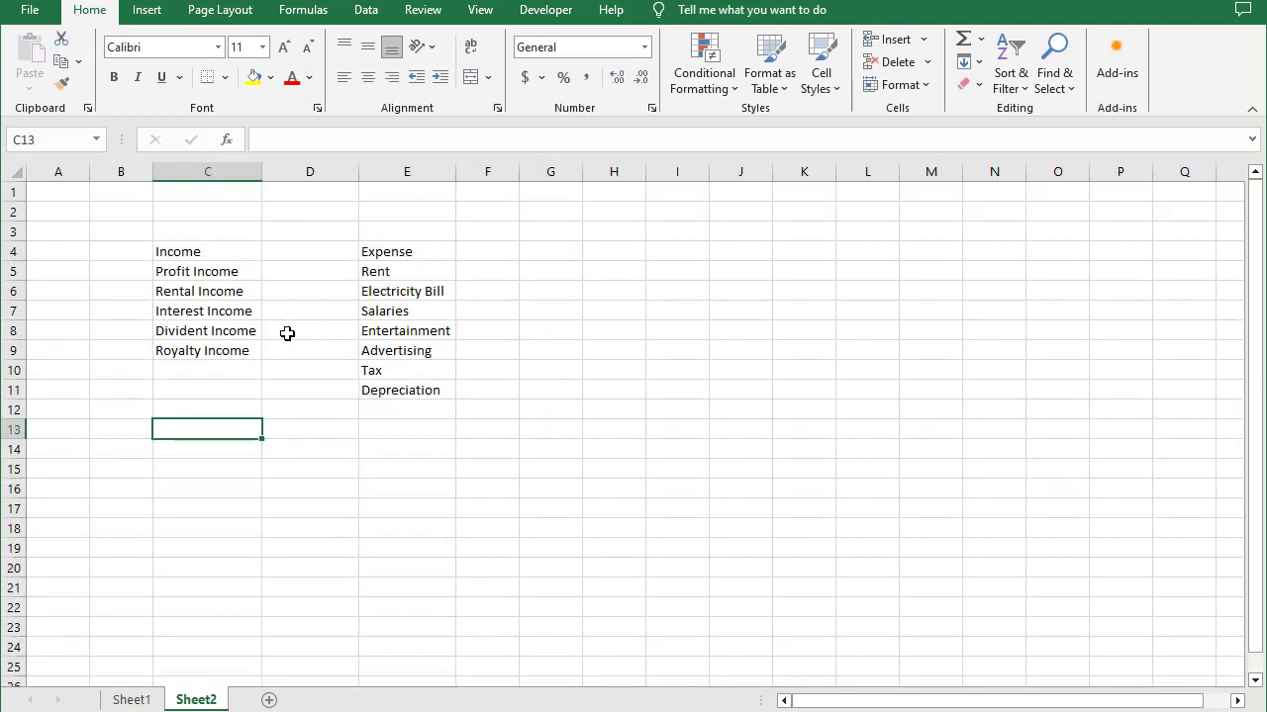
left_click(211, 253)
left_click(399, 256)
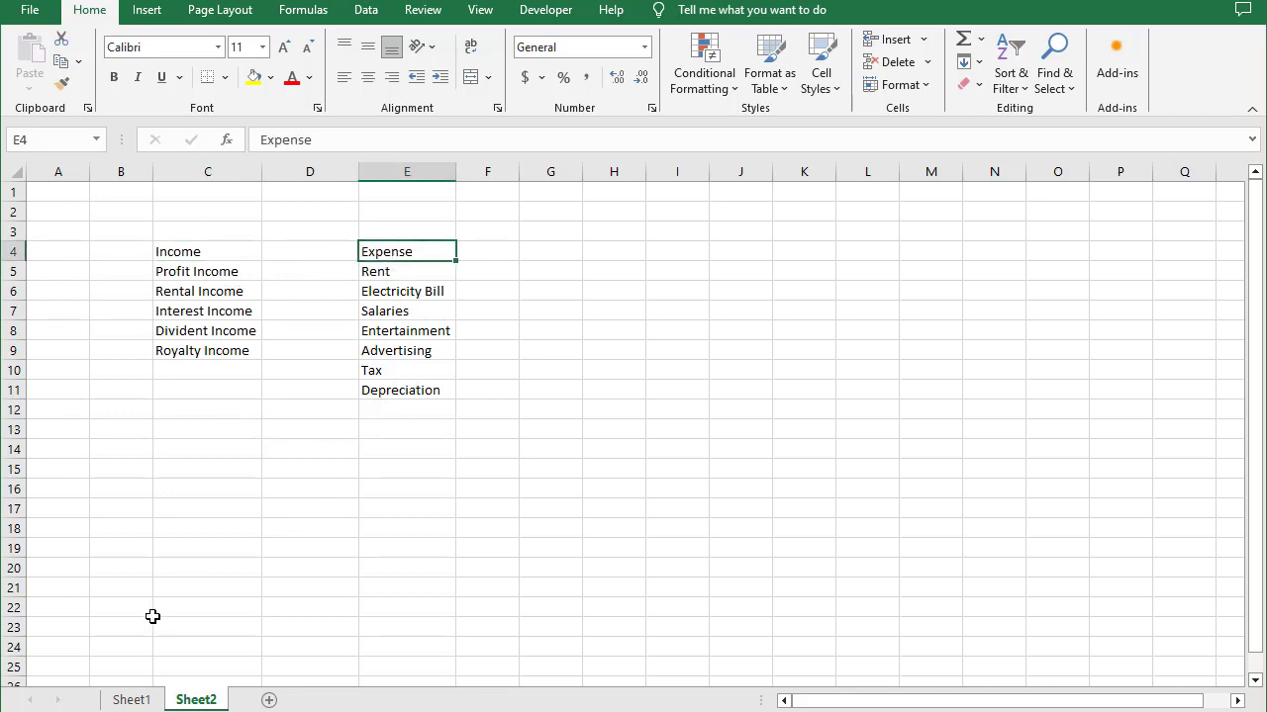
left_click(131, 699)
left_click(306, 277)
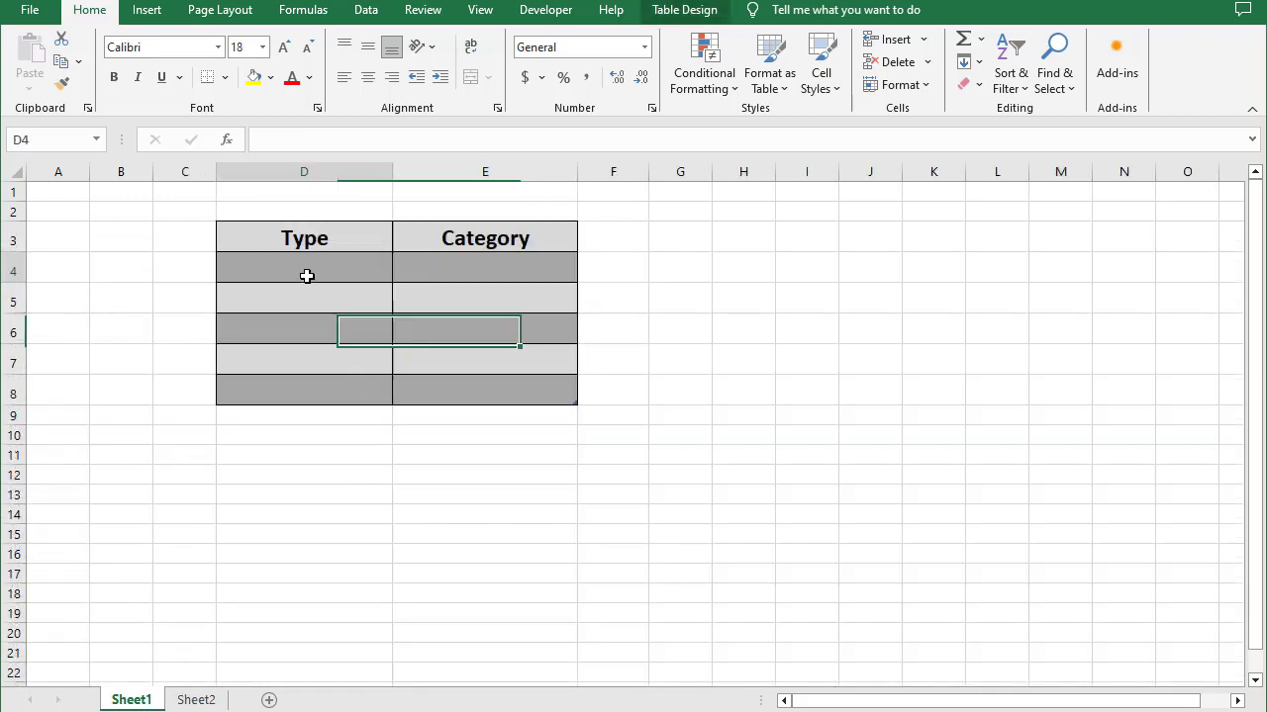
- Convert the Income list in C4:C9 on Sheet2 into a table with headers
left_click(196, 699)
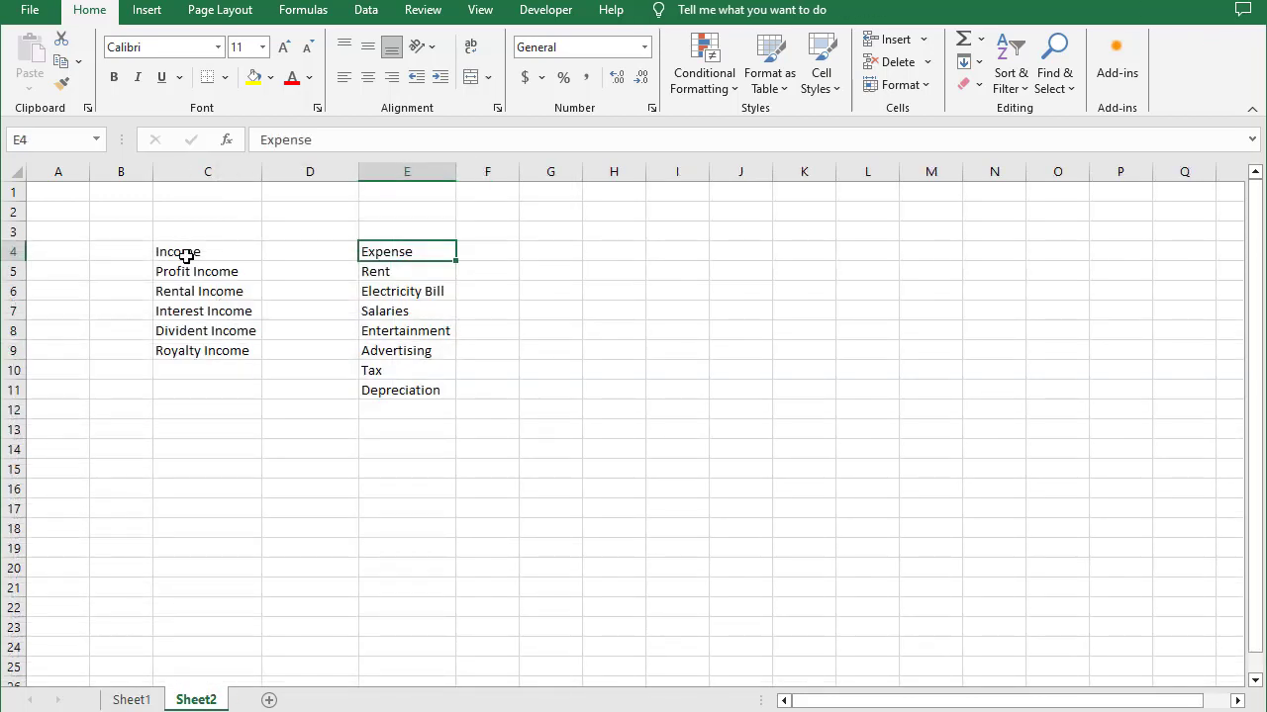
left_click(187, 413)
left_click_drag(174, 253, 229, 346)
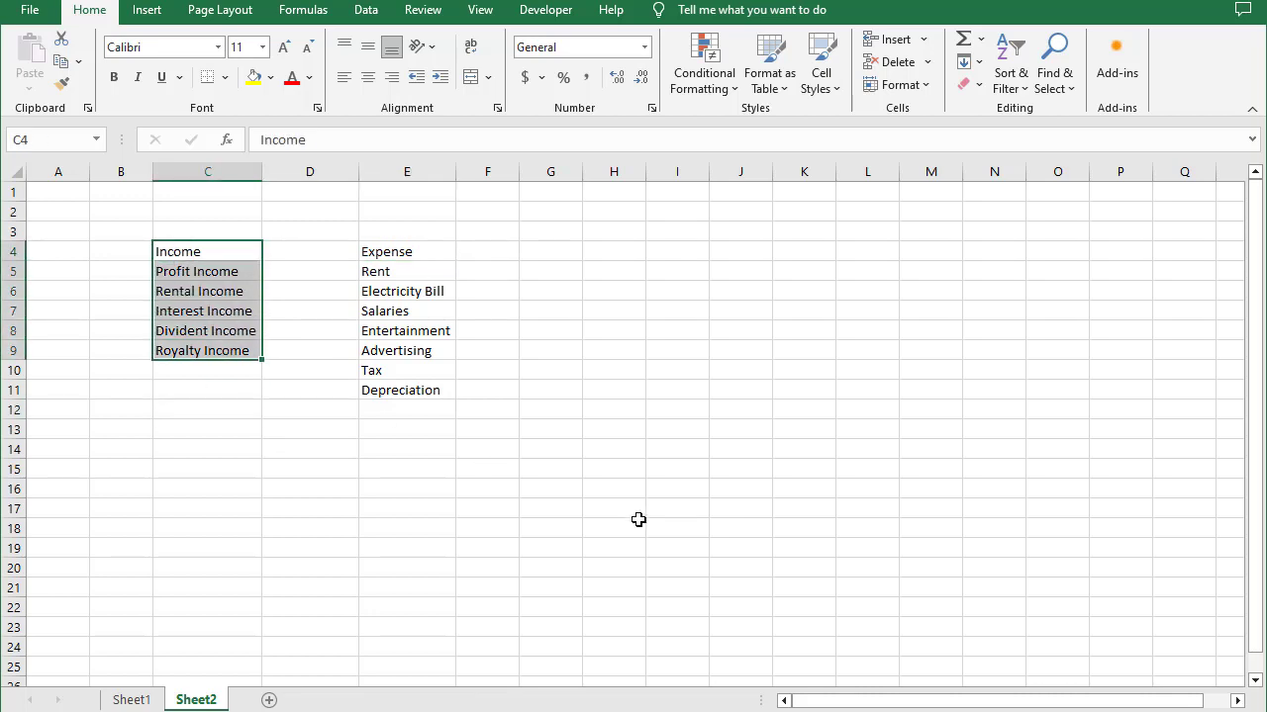
key("ctrl+t")
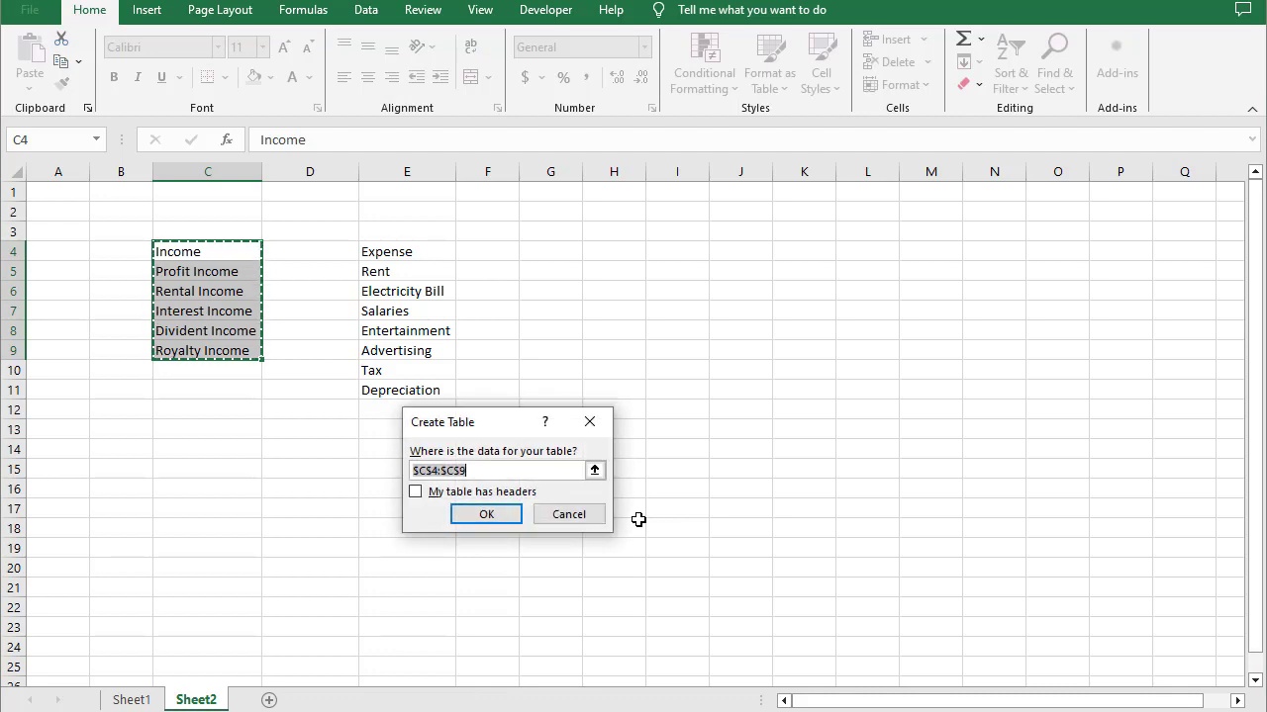
left_click(416, 493)
left_click(465, 516)
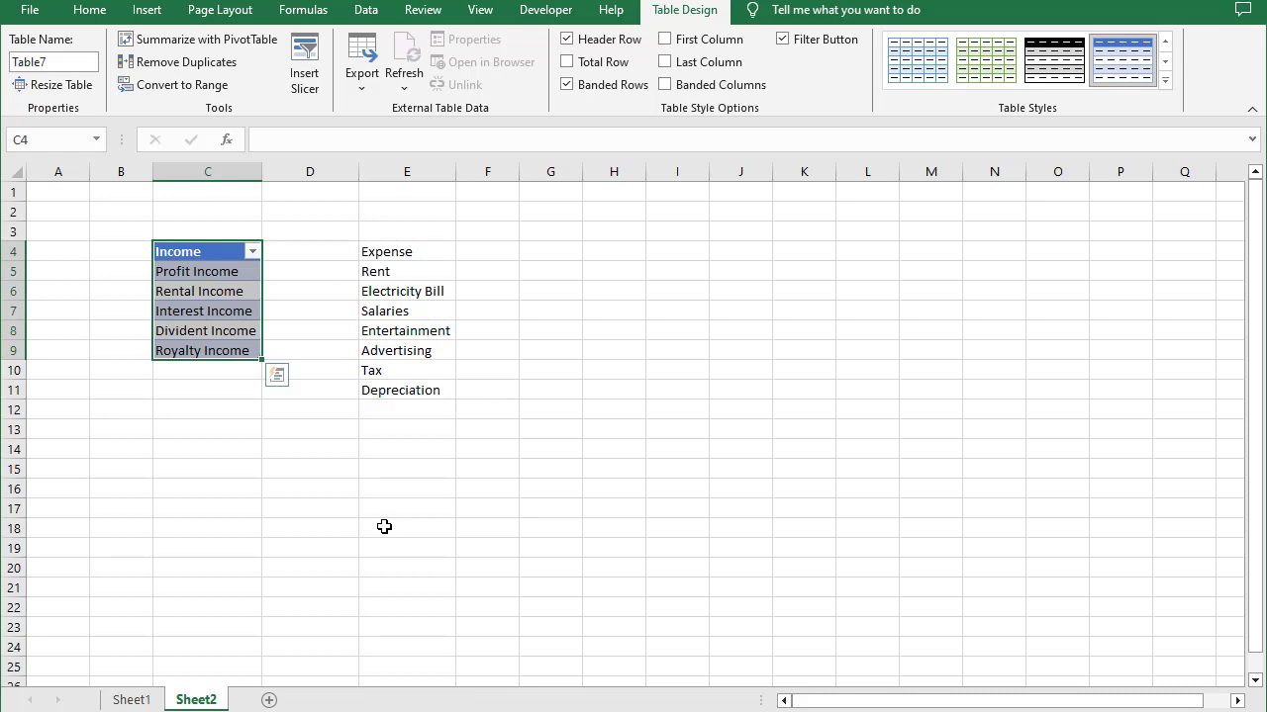
left_click(384, 526)
- Convert the Expense list in E4:E11 into a table with headers
left_click(368, 251)
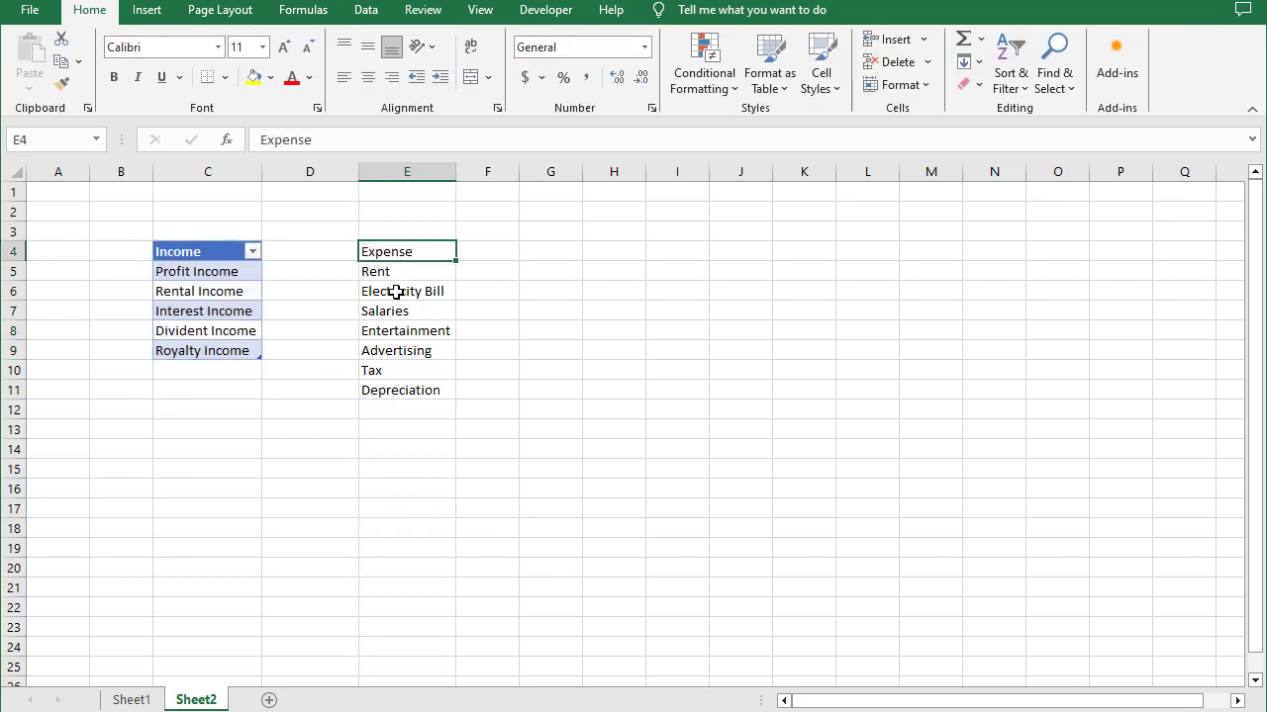
left_click_drag(396, 291, 420, 390)
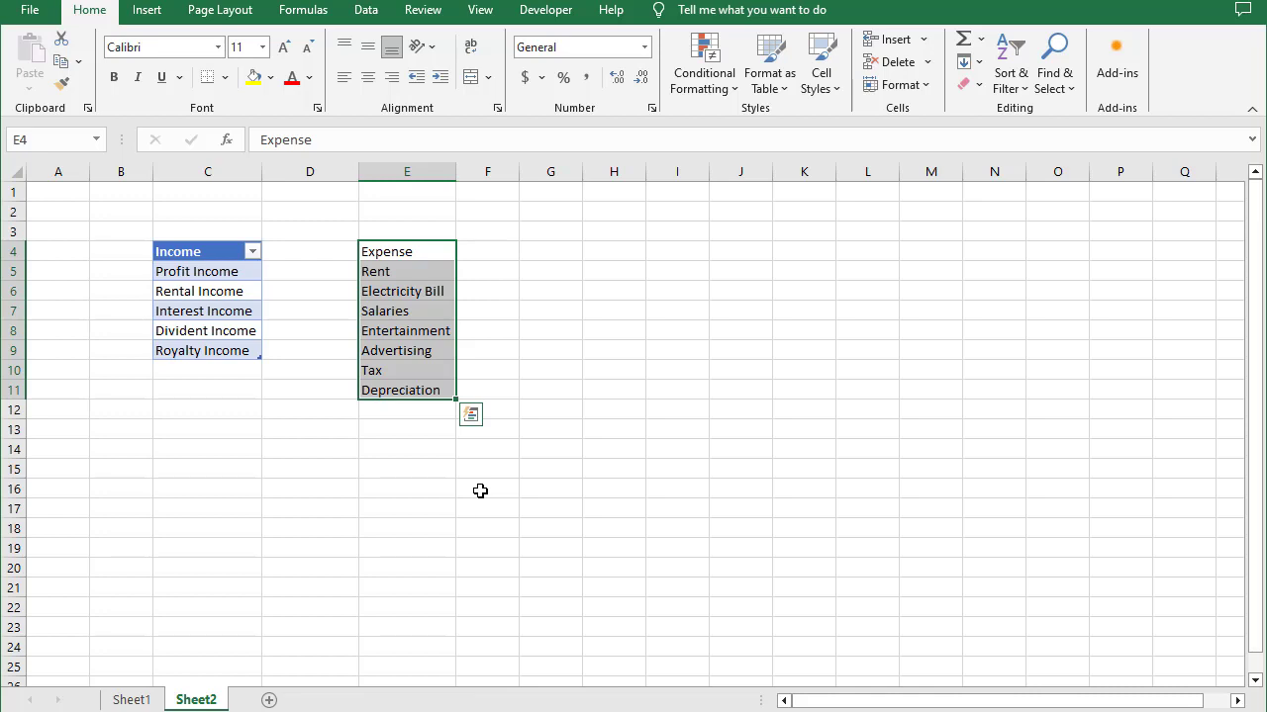
key("ctrl+t")
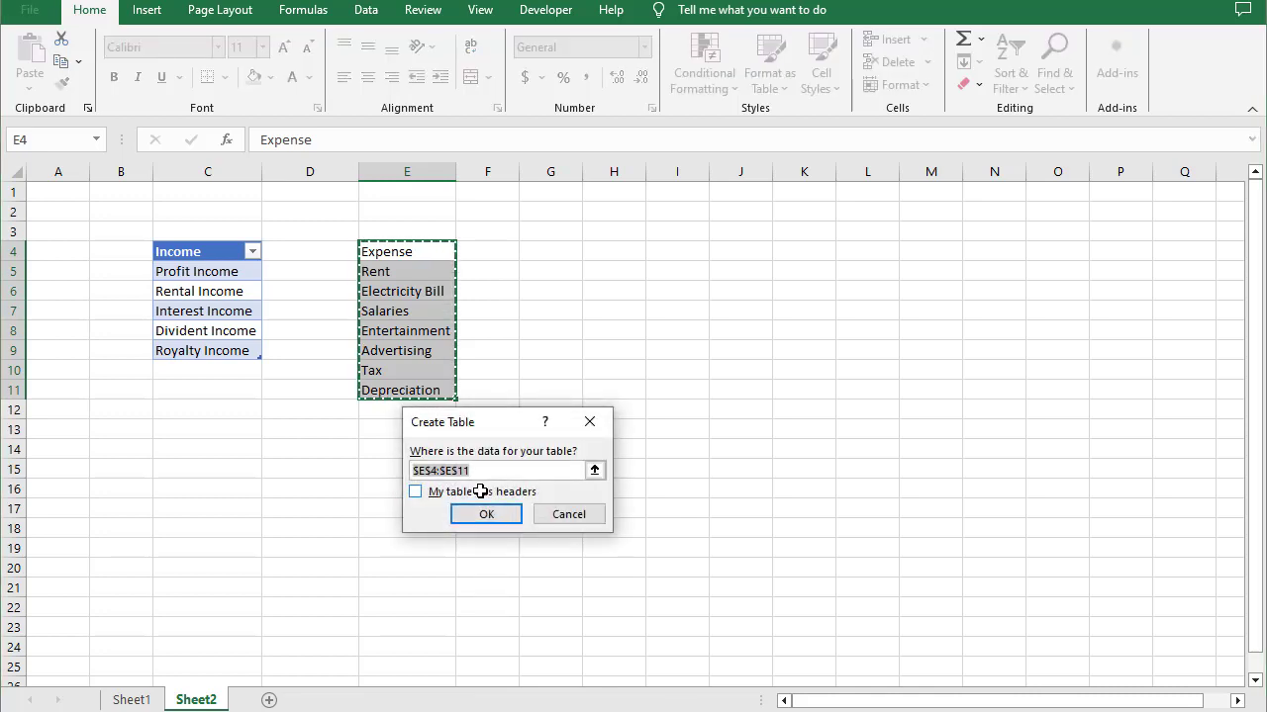
left_click(417, 490)
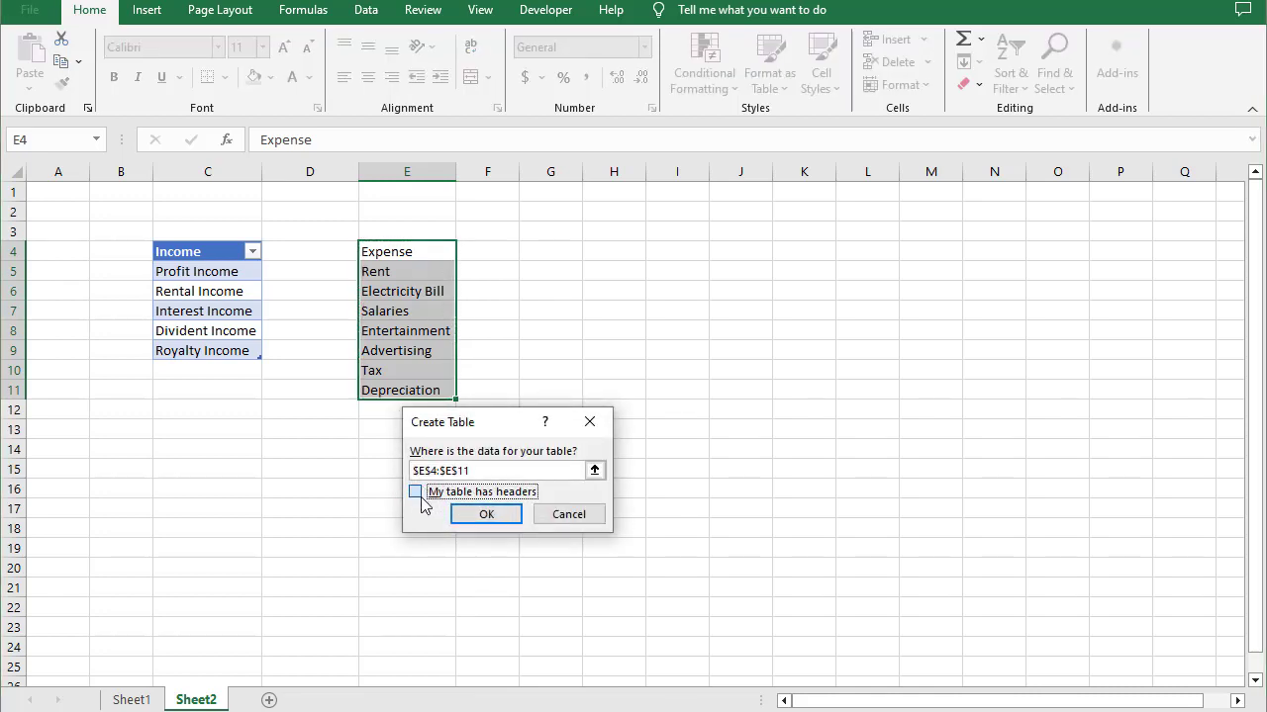
left_click(484, 515)
left_click(481, 511)
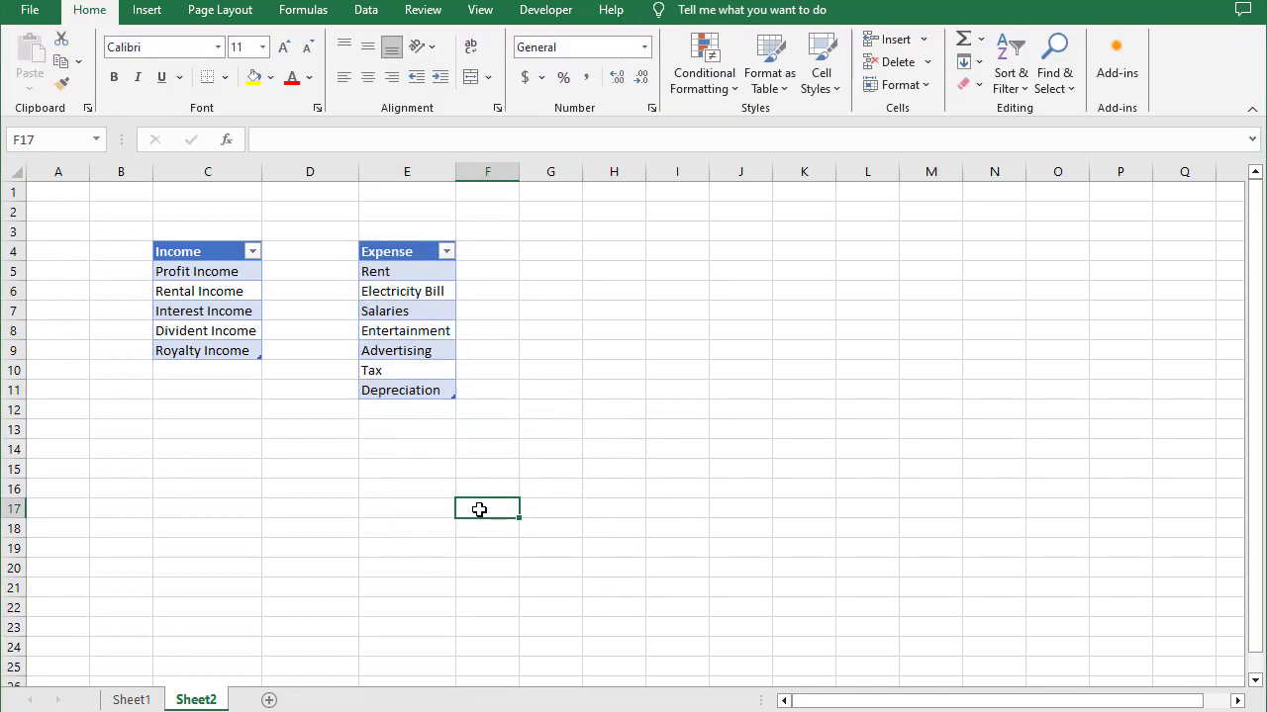
- Name the table in C4:C9 Income
left_click(248, 314)
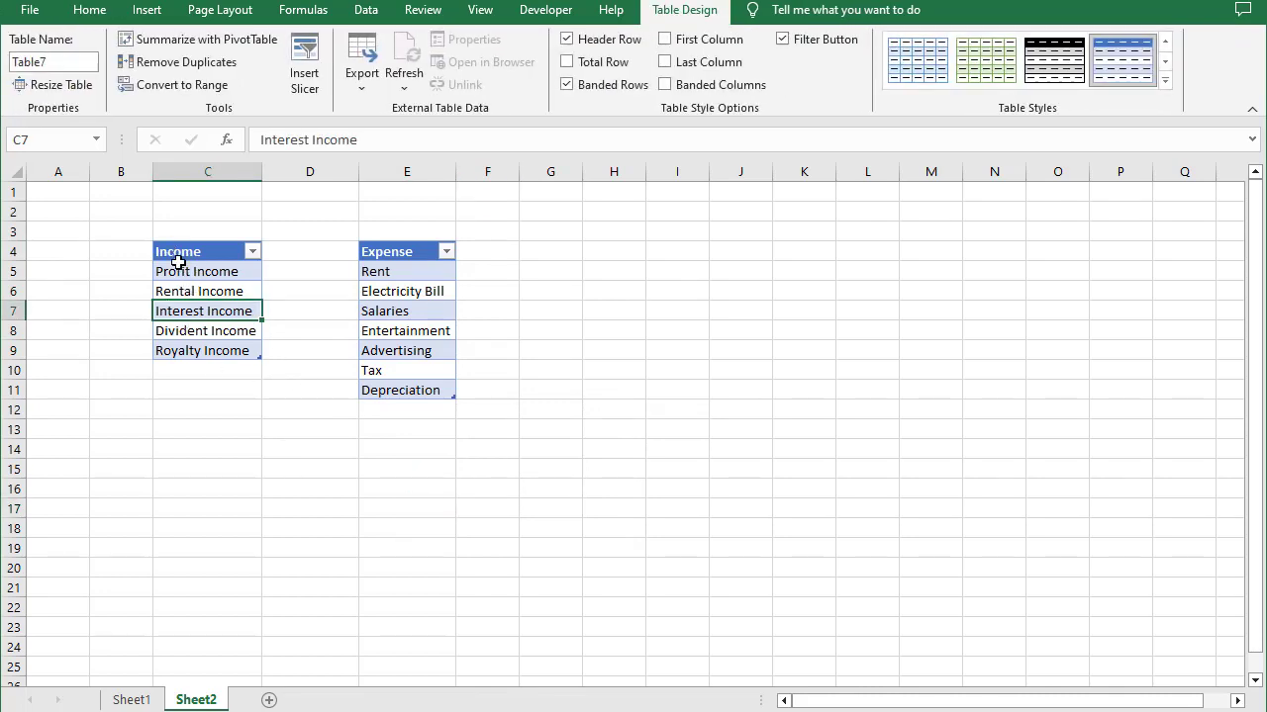
left_click_drag(183, 255, 215, 348)
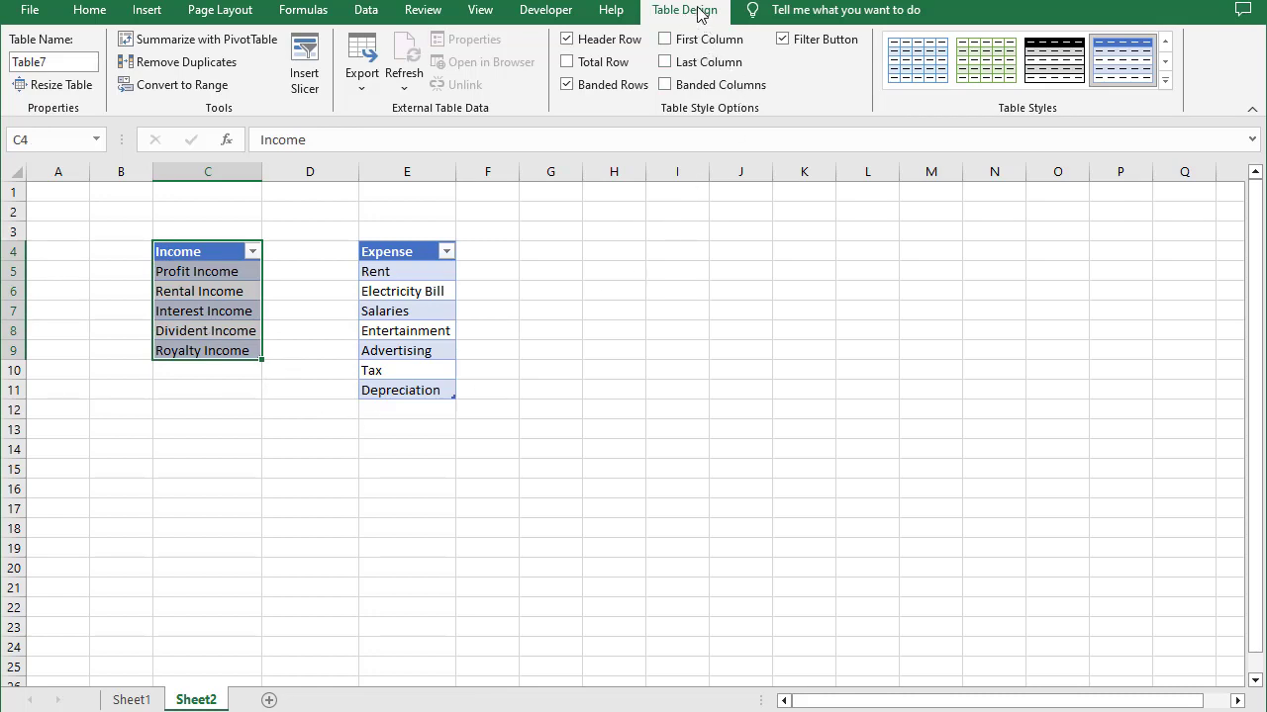
left_click(56, 61)
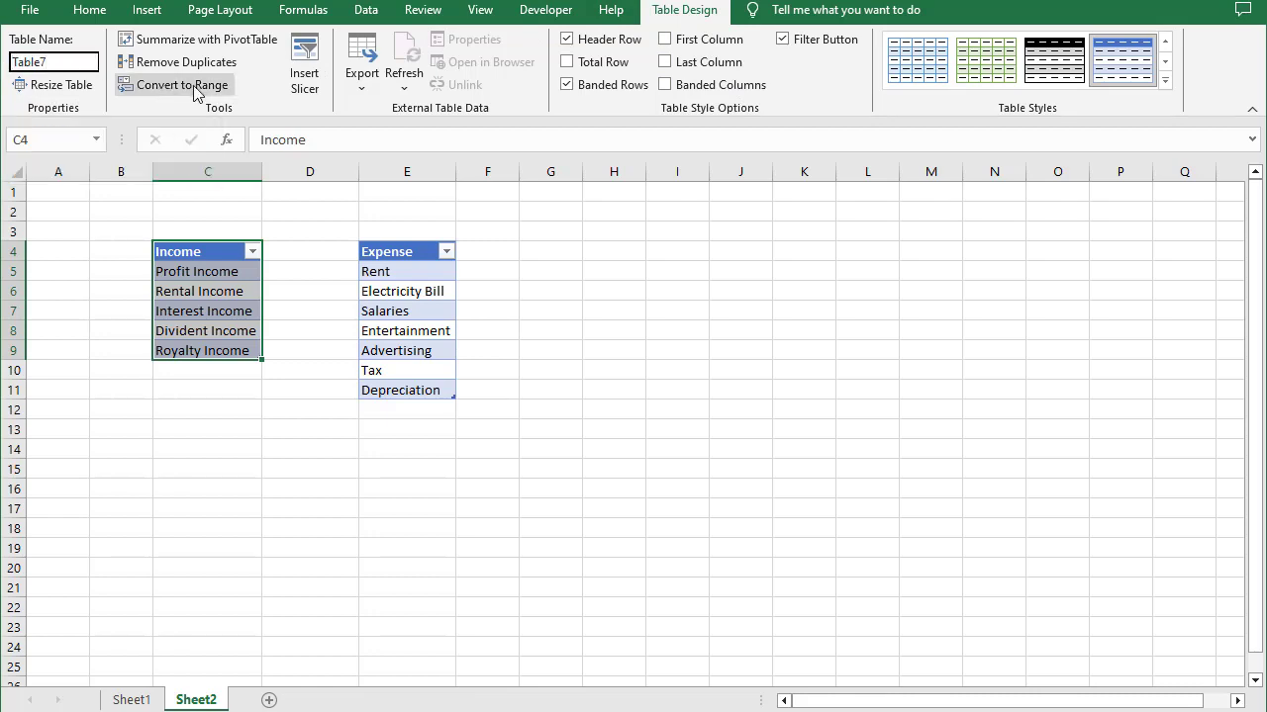
key("BackSpace")
key("BackSpace")
key("BackSpace")
type("Income")
key("Return")
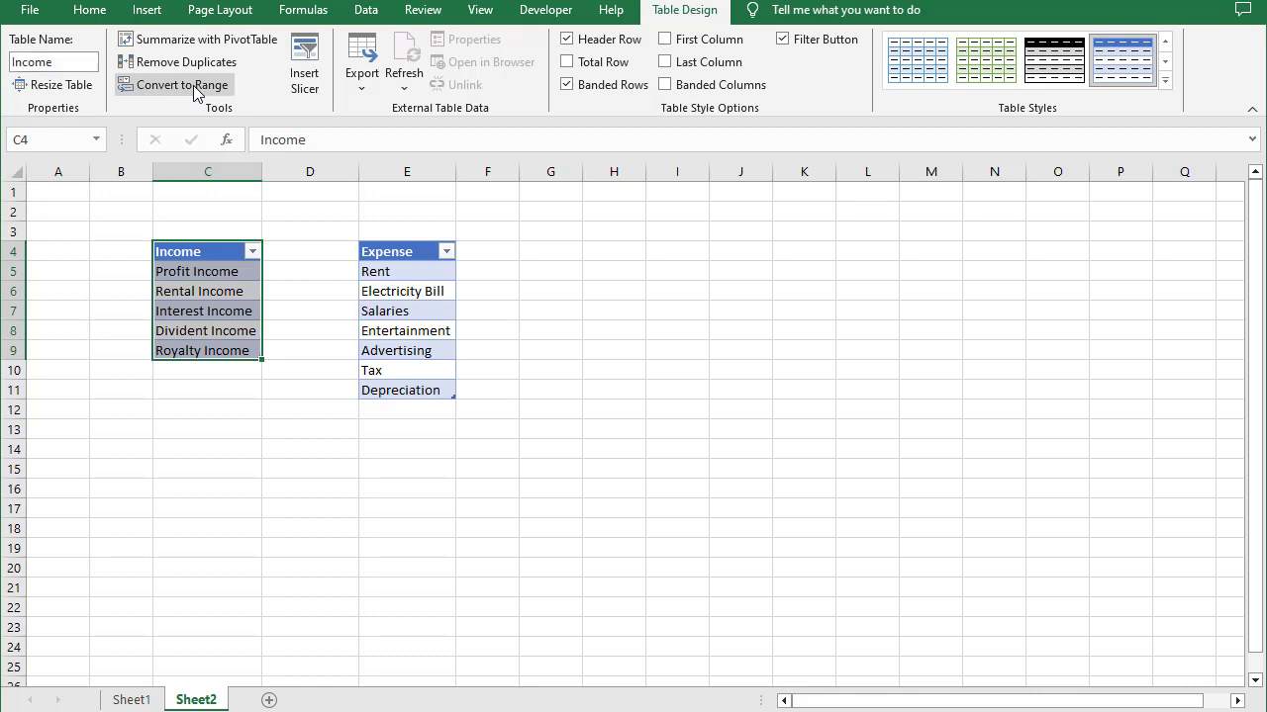
left_click(562, 348)
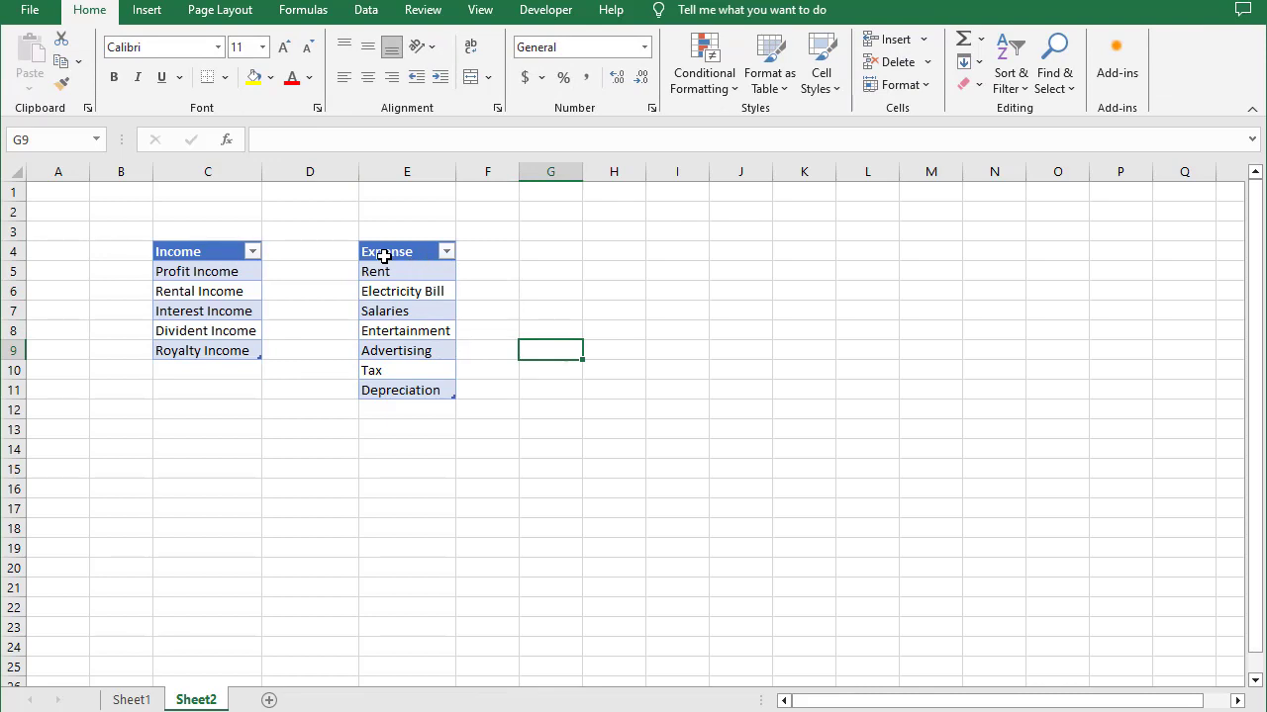
- Name the table in E4:E11 Expense
left_click_drag(384, 255, 410, 388)
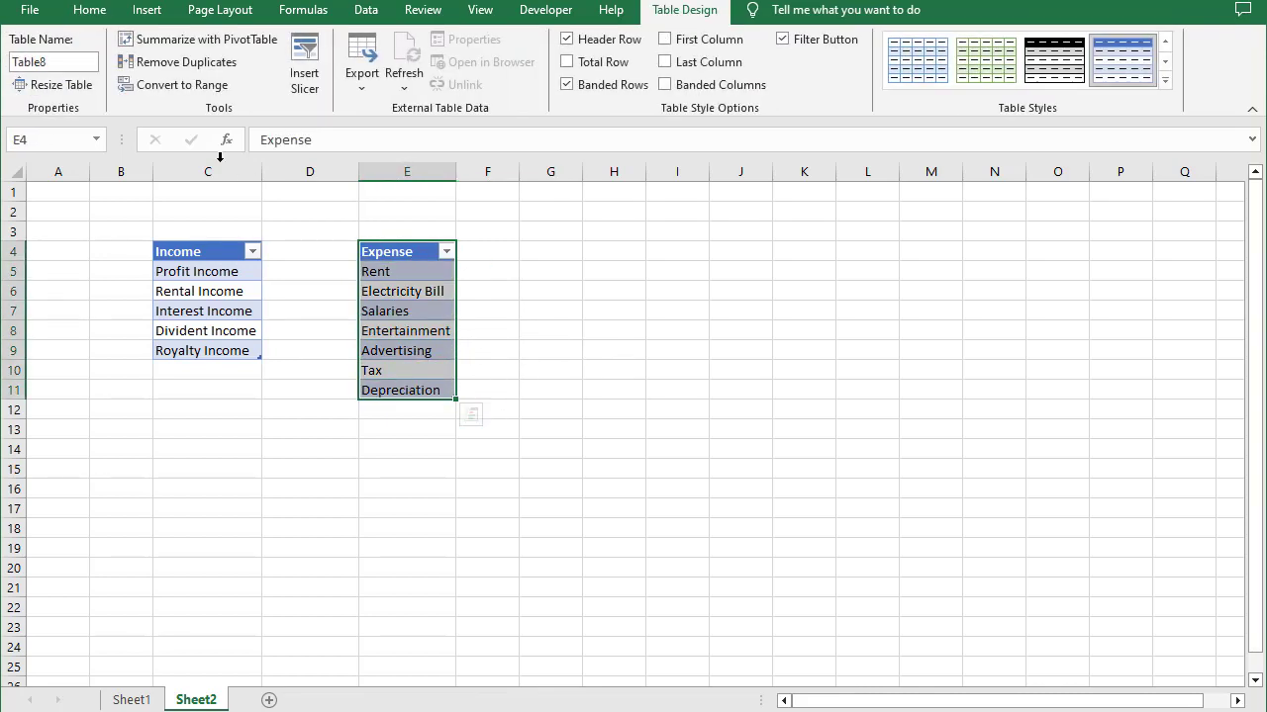
left_click(49, 61)
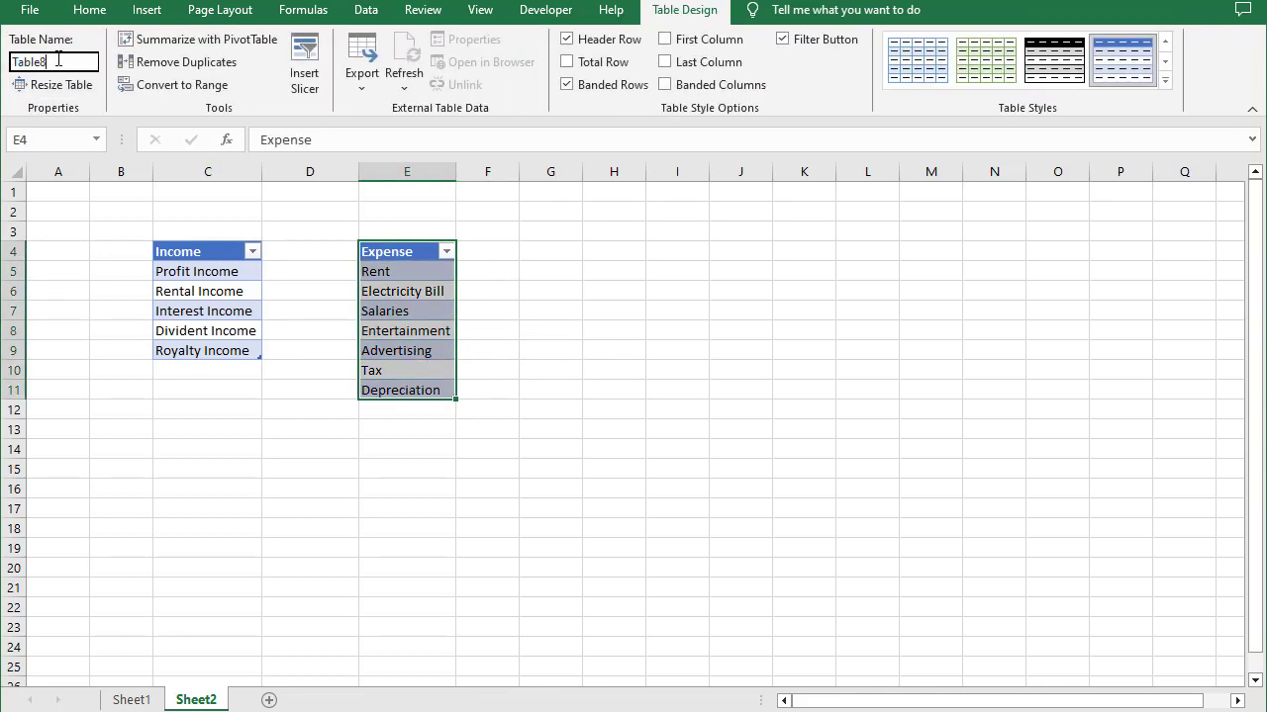
left_click_drag(59, 60, 20, 56)
type("Expense")
left_click(200, 471)
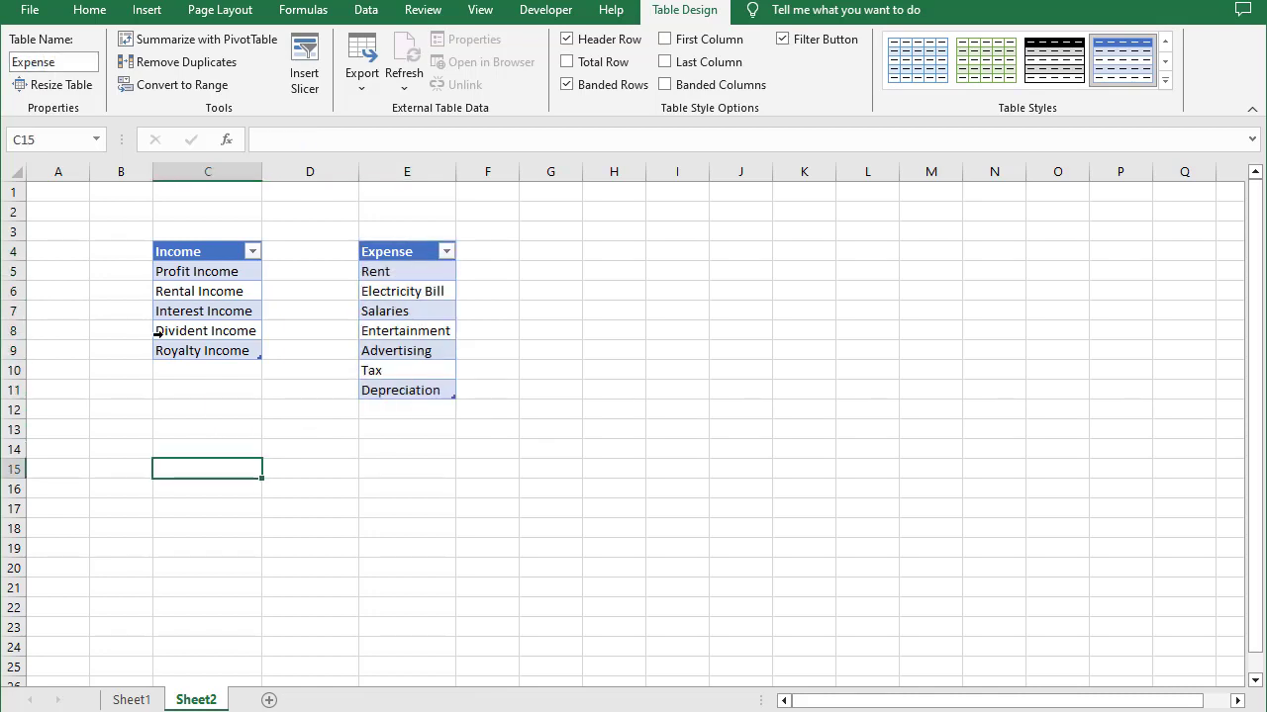
- Check the table names assigned to the Income and Expense lists on Sheet2
left_click_drag(175, 255, 213, 347)
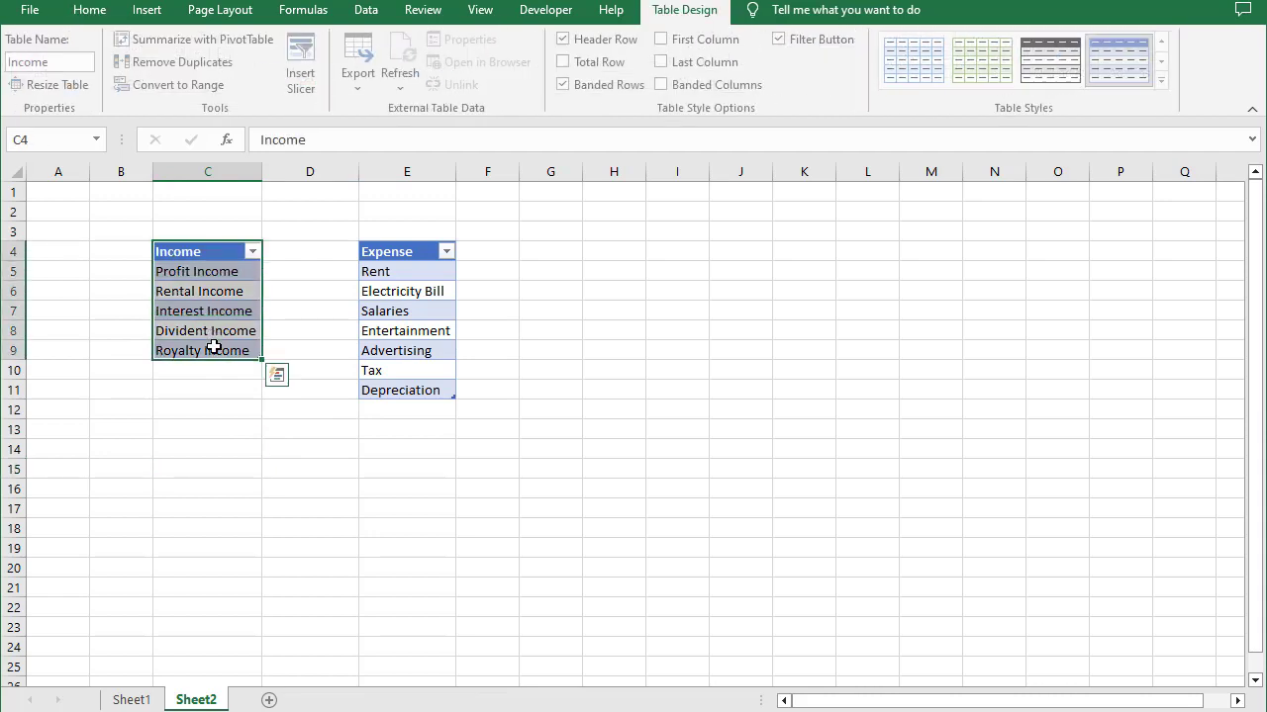
left_click(371, 252)
left_click_drag(383, 315, 386, 382)
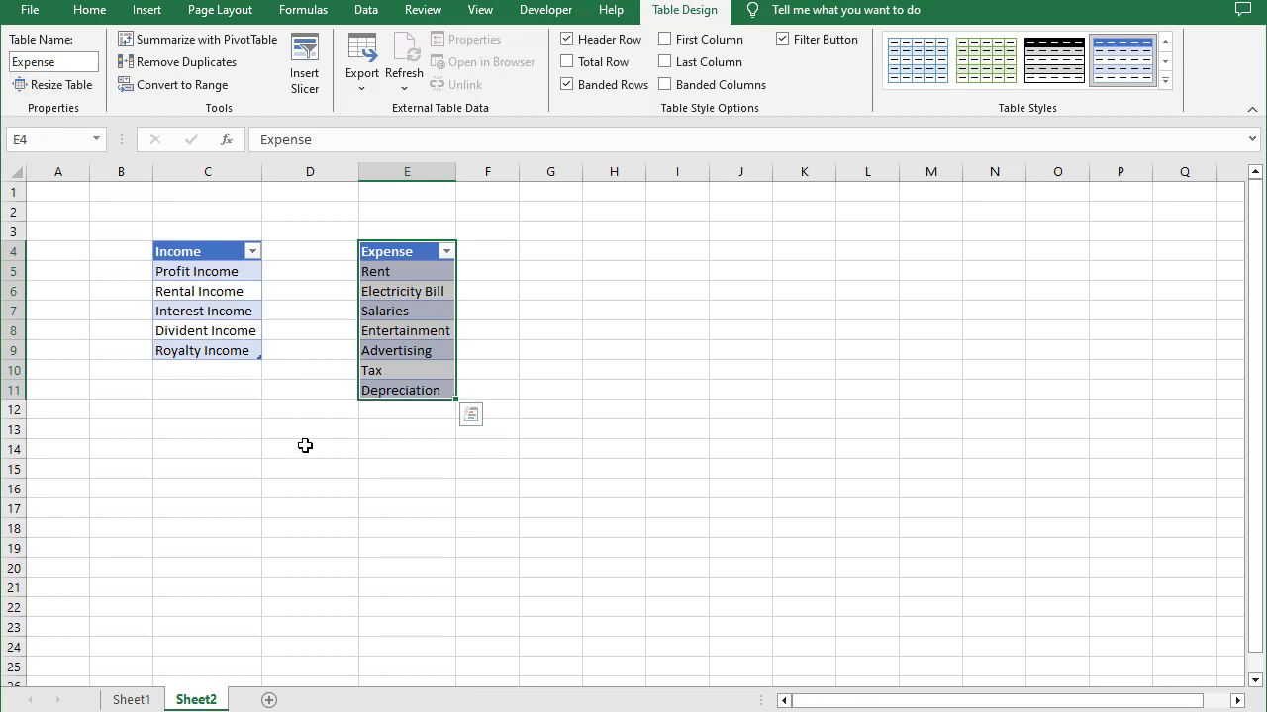
left_click(305, 446)
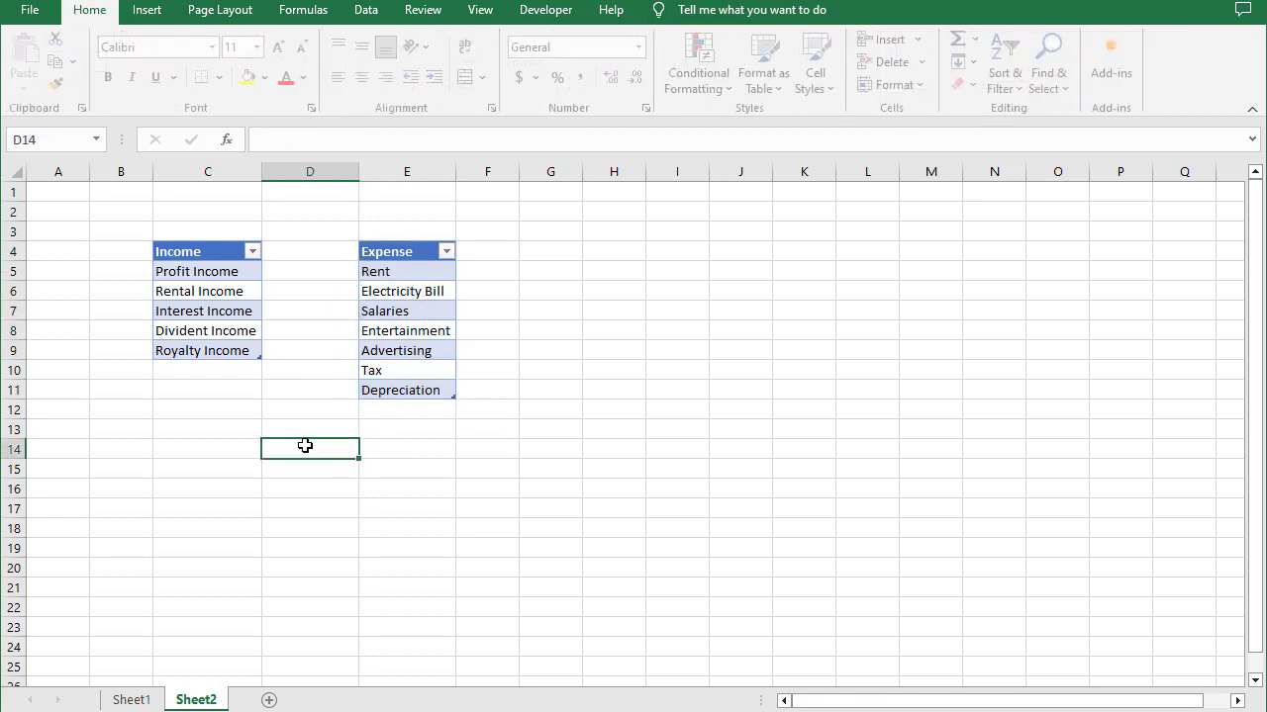
- Return to Sheet1 and go through the empty Type cells D4 to D8
left_click(145, 700)
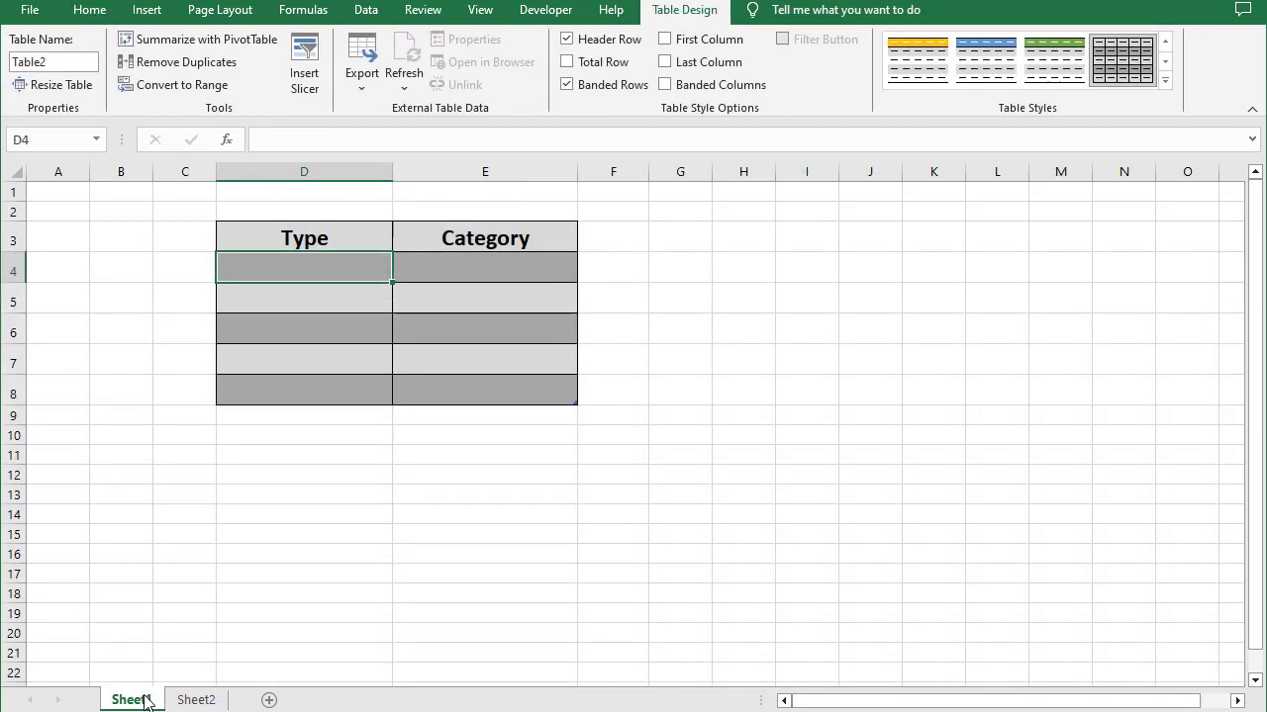
left_click(348, 353)
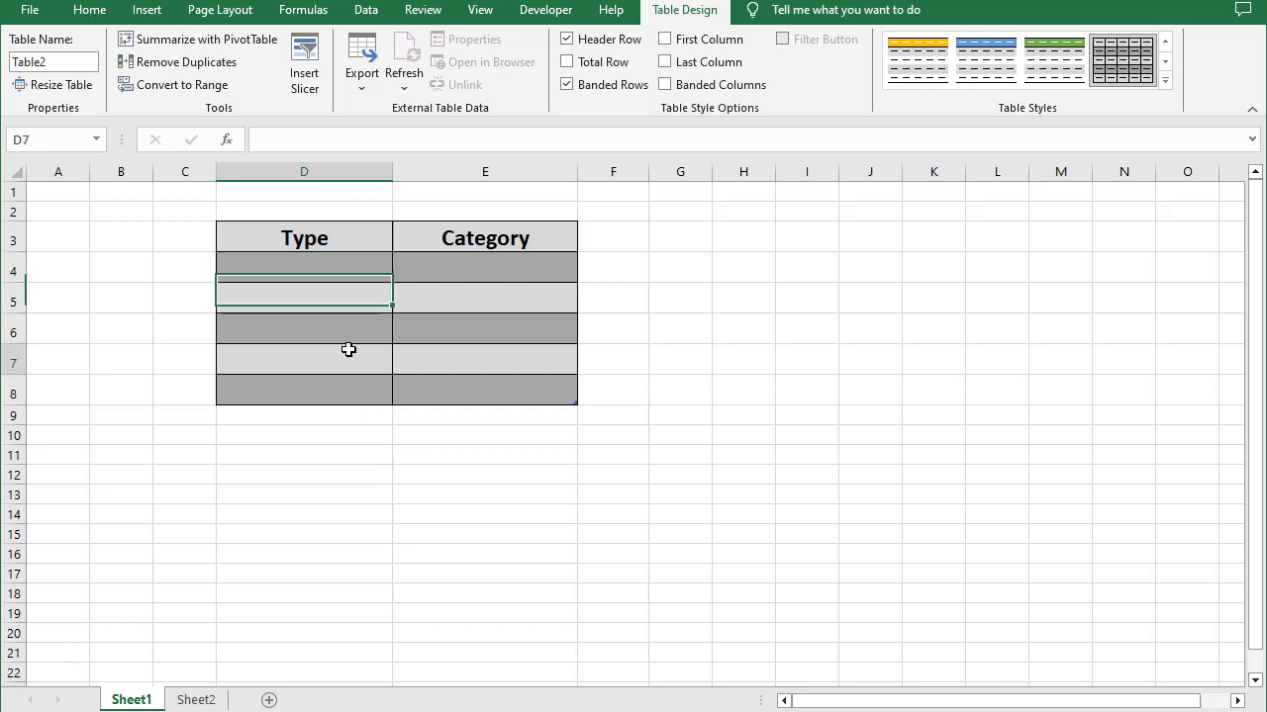
left_click(325, 281)
left_click(330, 294)
left_click(331, 335)
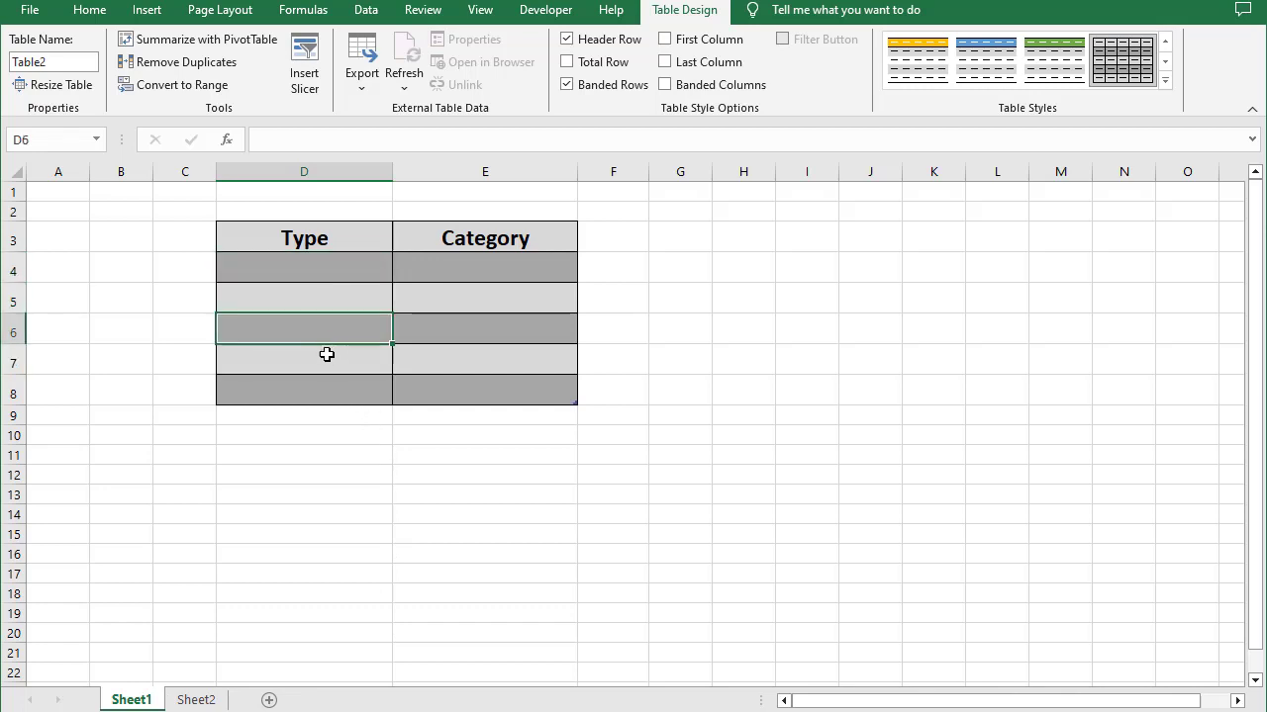
left_click(317, 364)
left_click(319, 391)
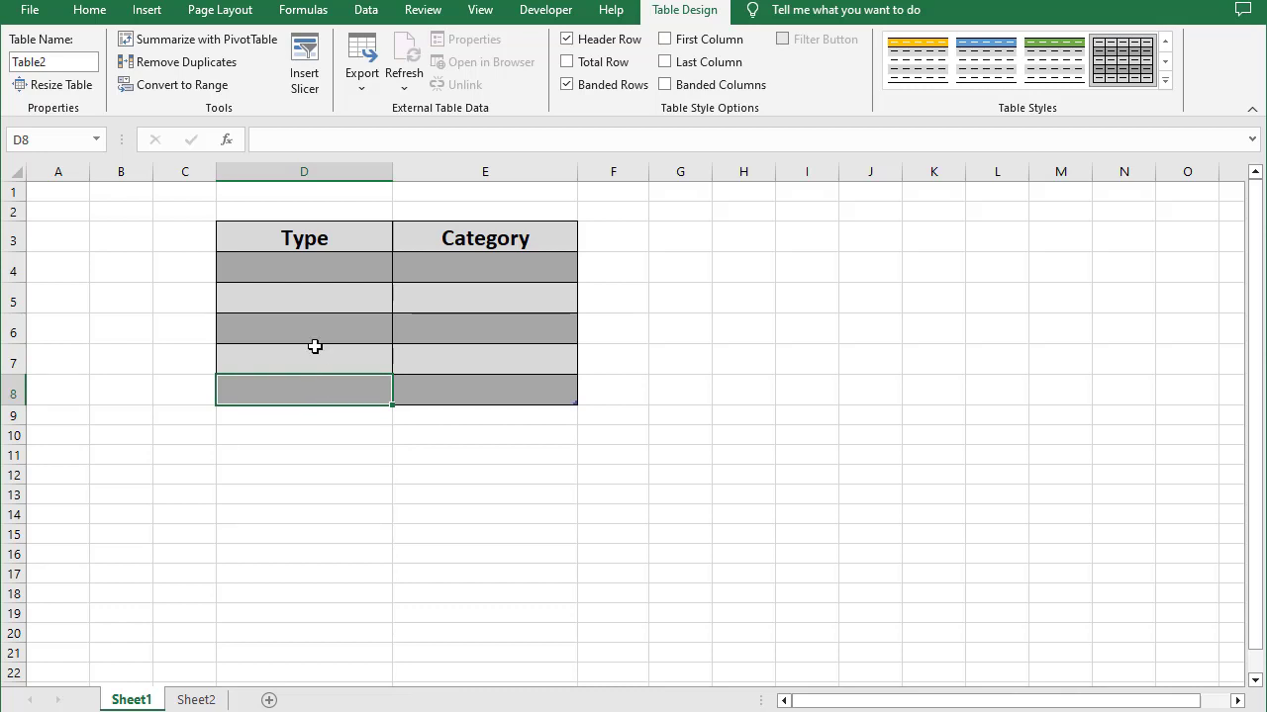
- Apply list data validation to the Type cells D4:D8 with the source Income,Expense
left_click_drag(271, 271, 298, 390)
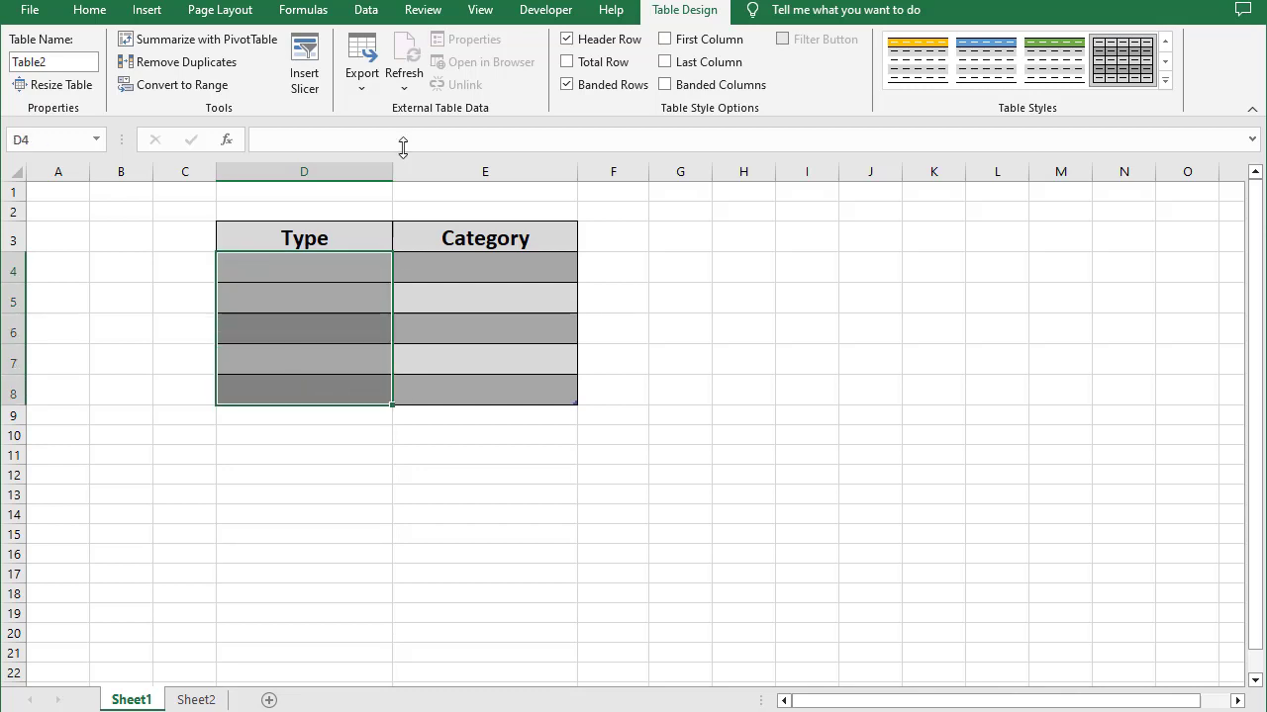
left_click(381, 18)
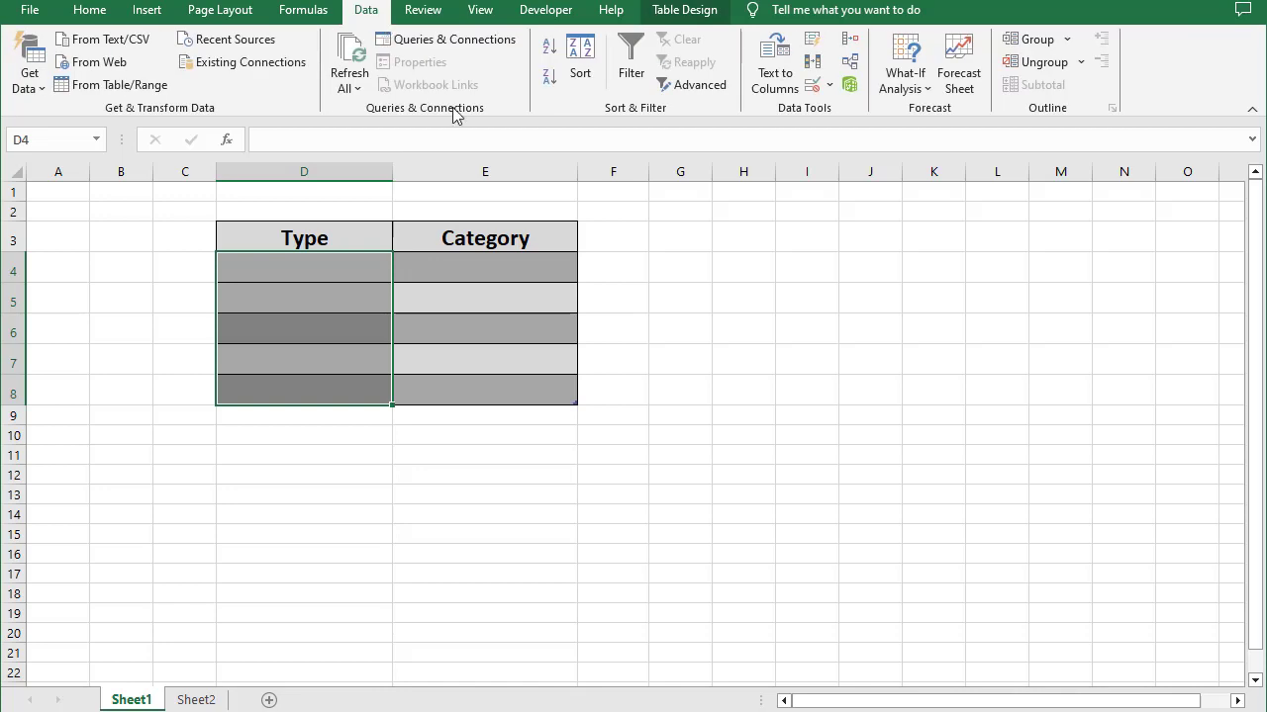
left_click(812, 87)
left_click_drag(522, 294, 593, 228)
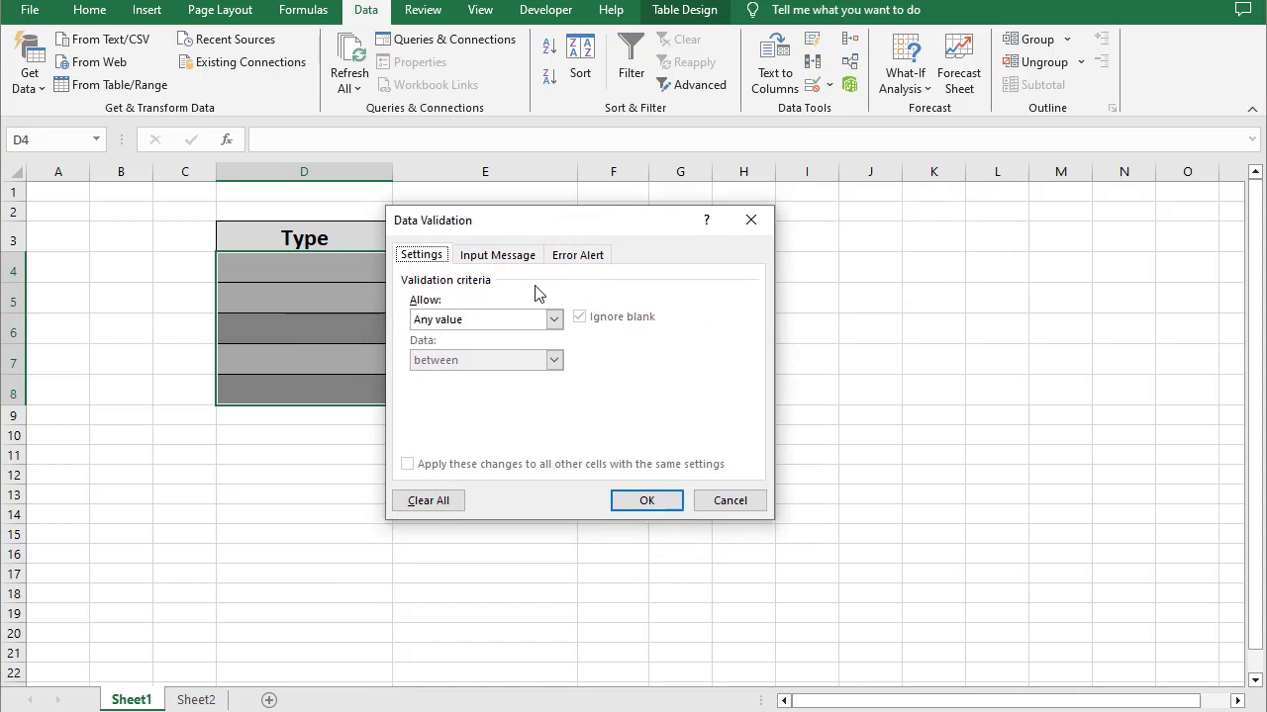
left_click(554, 319)
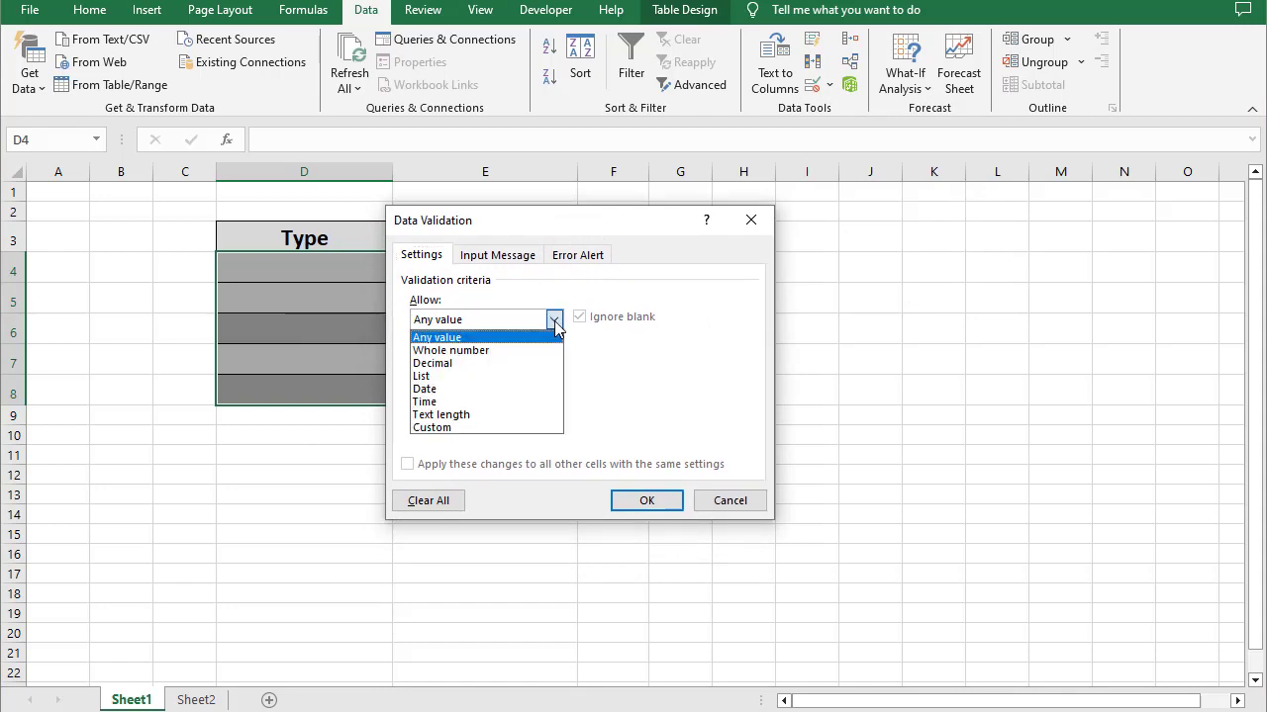
left_click(507, 377)
left_click(482, 399)
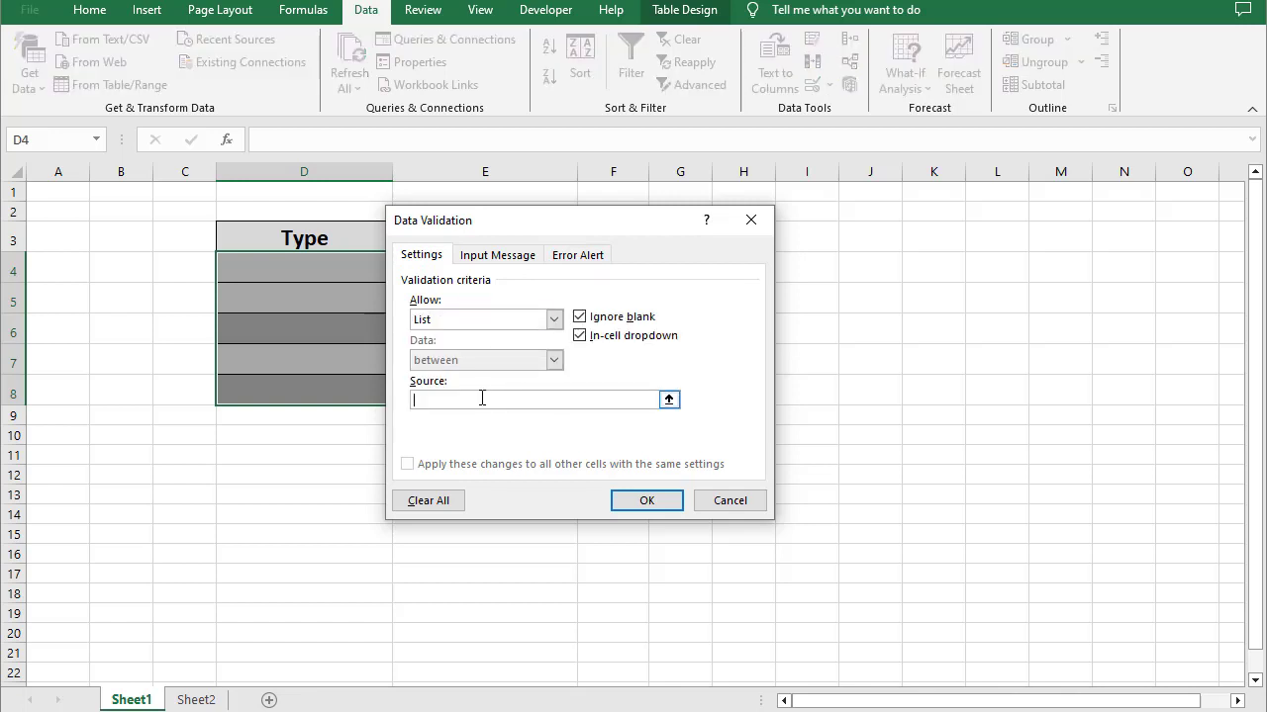
type("Income,Expens")
type("edse")
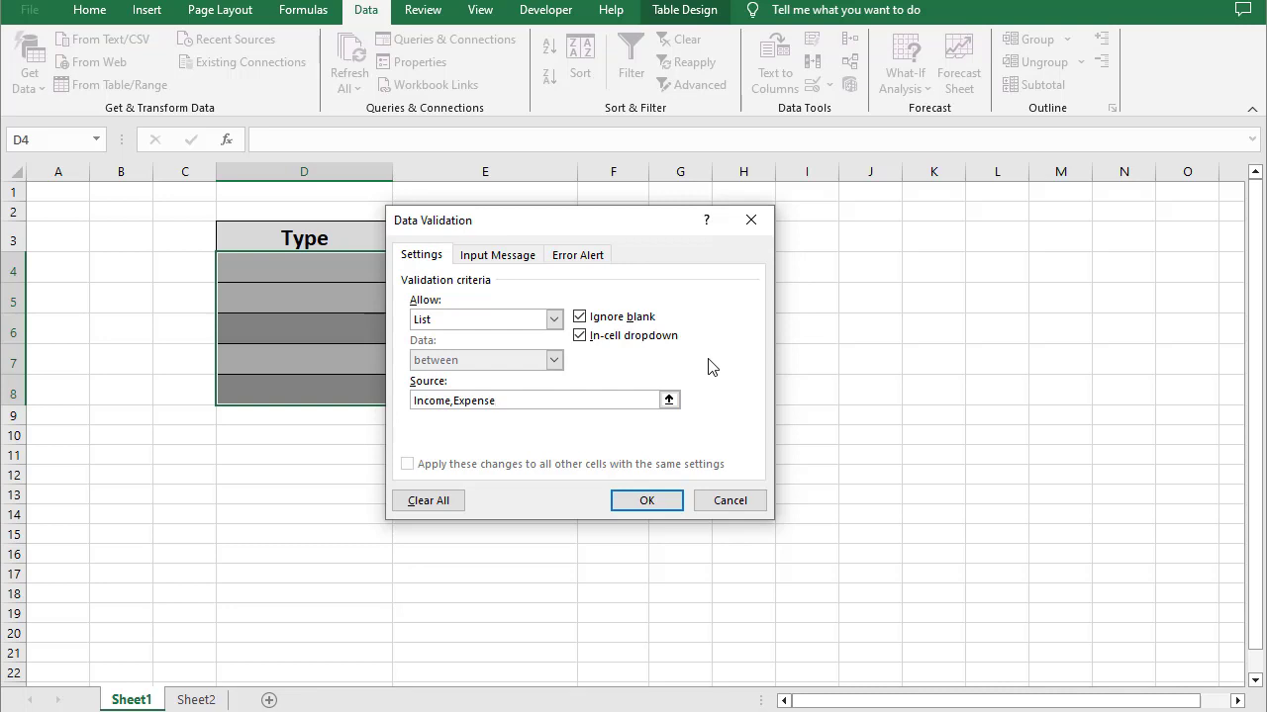
left_click(648, 499)
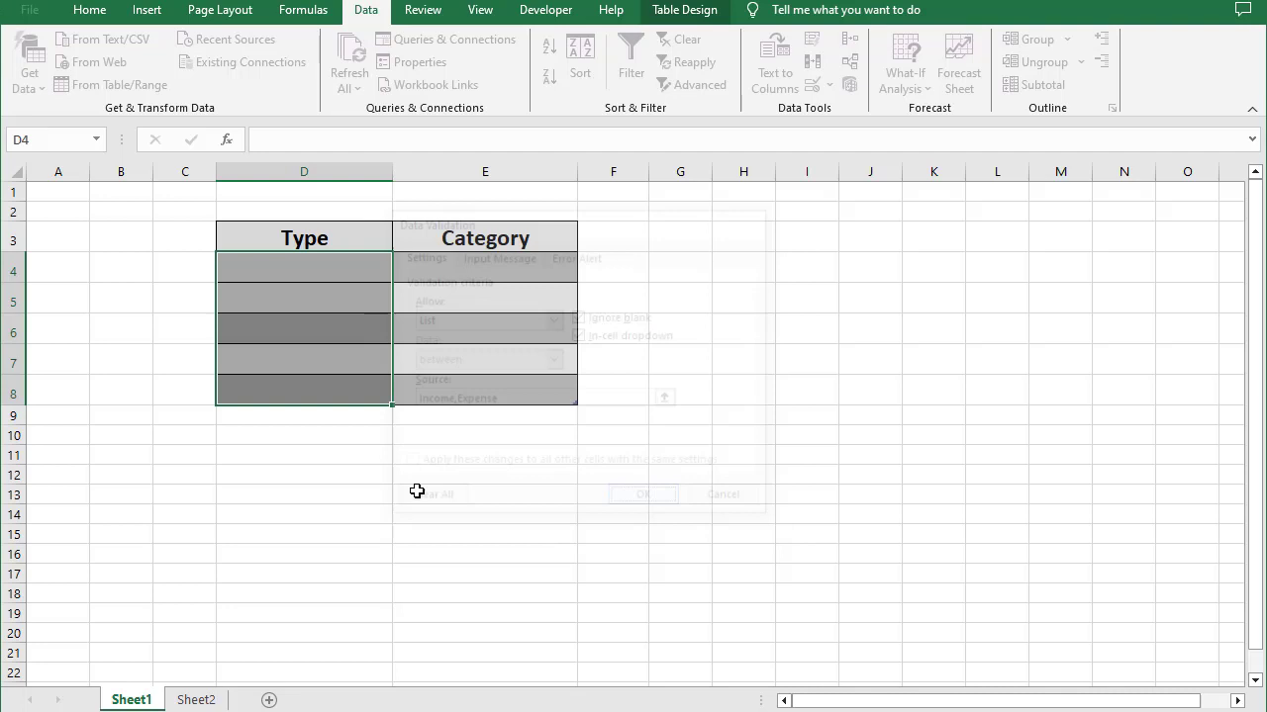
- Choose Expense from the new dropdowns in Type cells D4 and D5
left_click(309, 321)
left_click(343, 268)
left_click(402, 271)
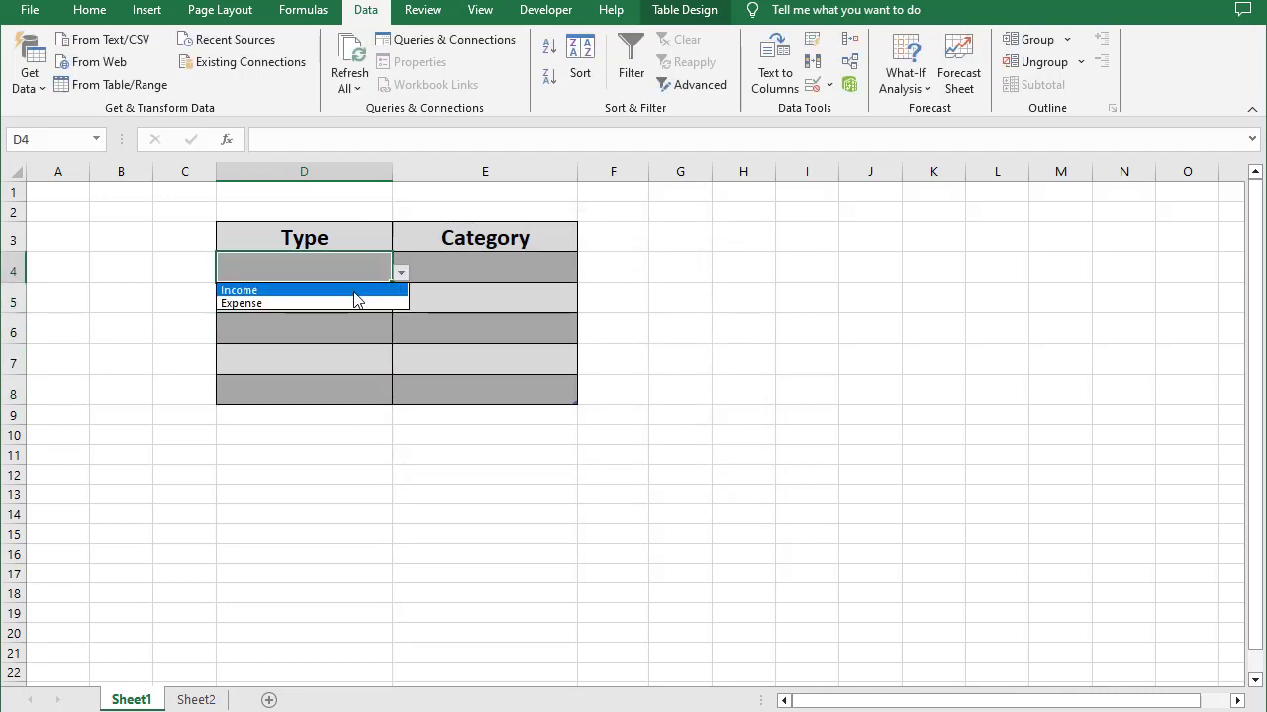
left_click(353, 303)
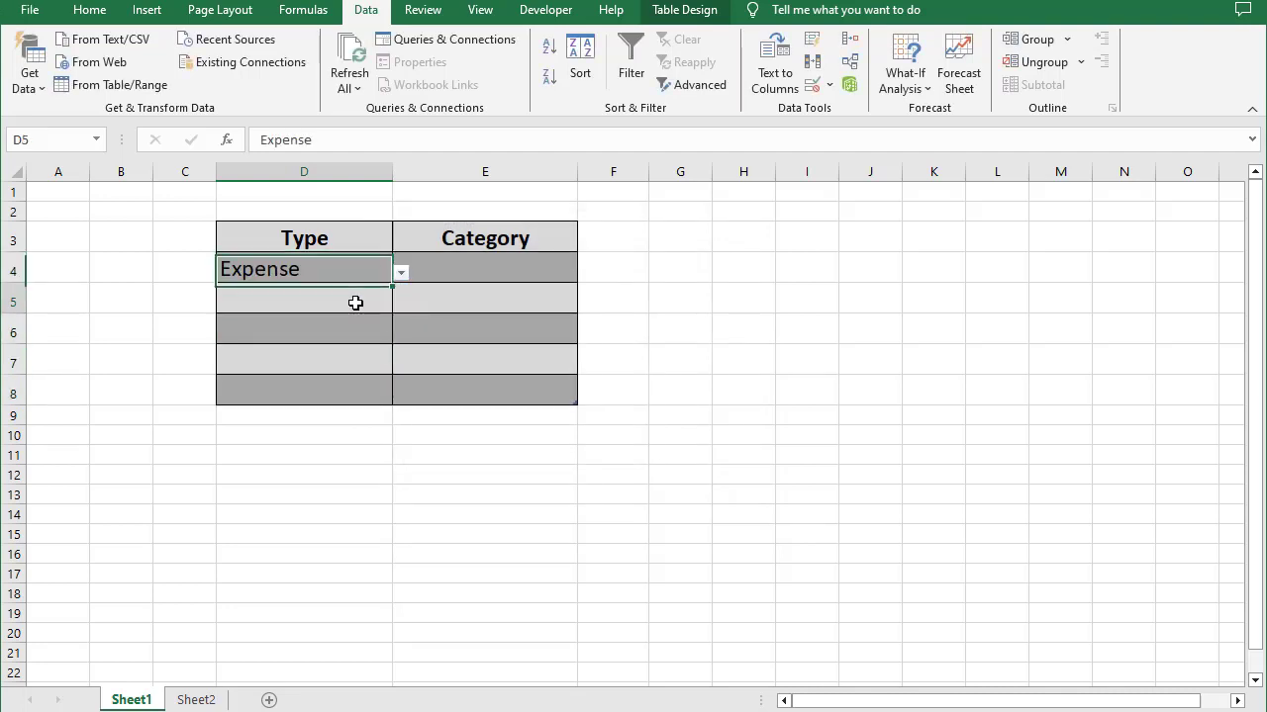
left_click(355, 303)
left_click(401, 301)
left_click(359, 332)
left_click(336, 358)
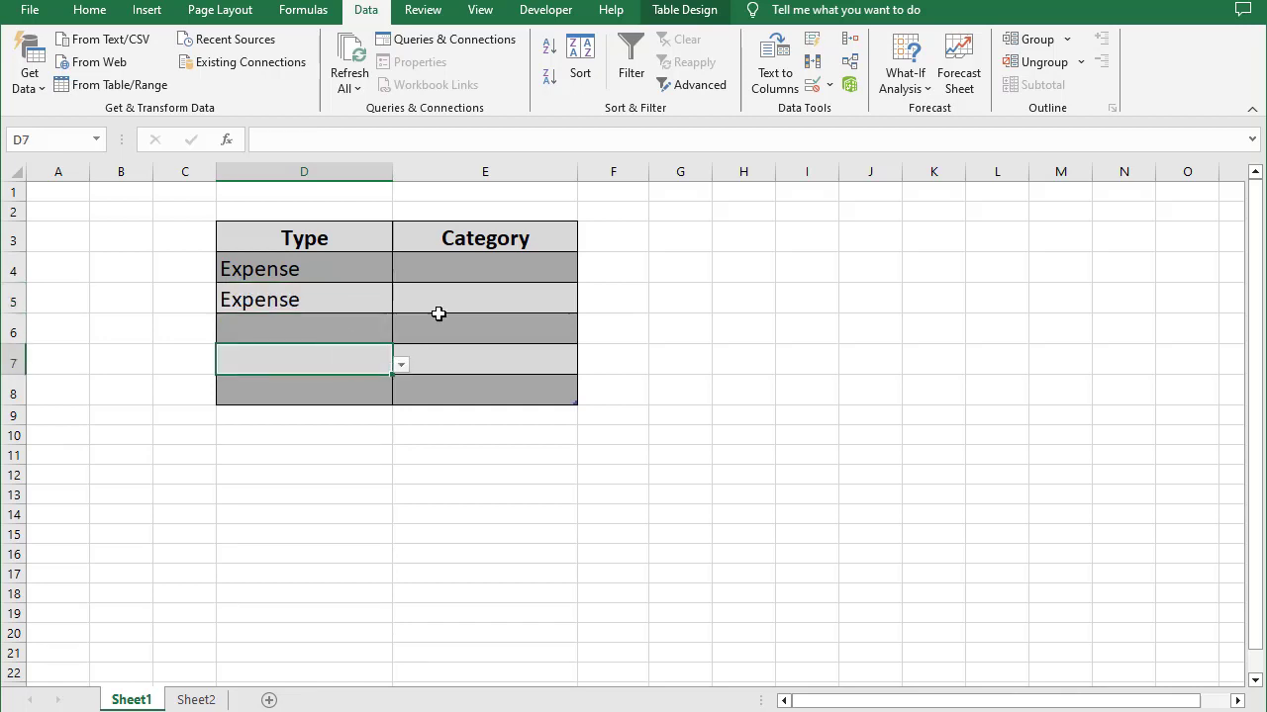
left_click(458, 275)
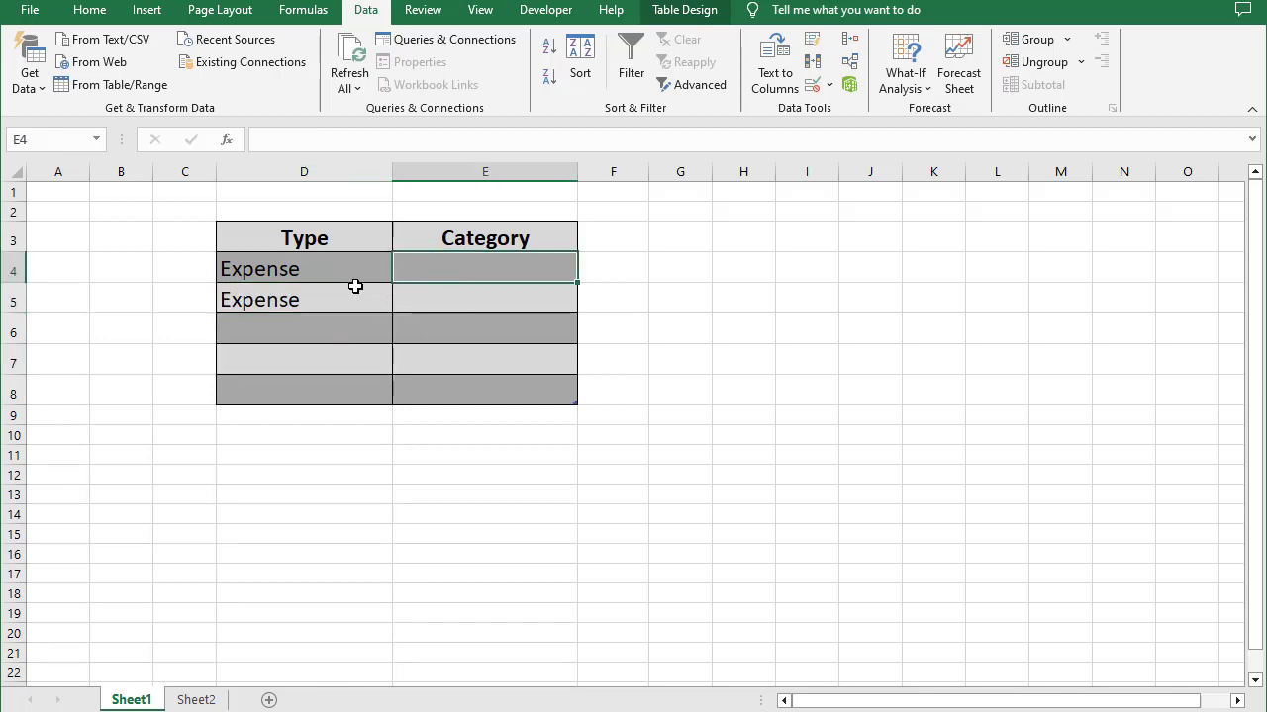
left_click(290, 267)
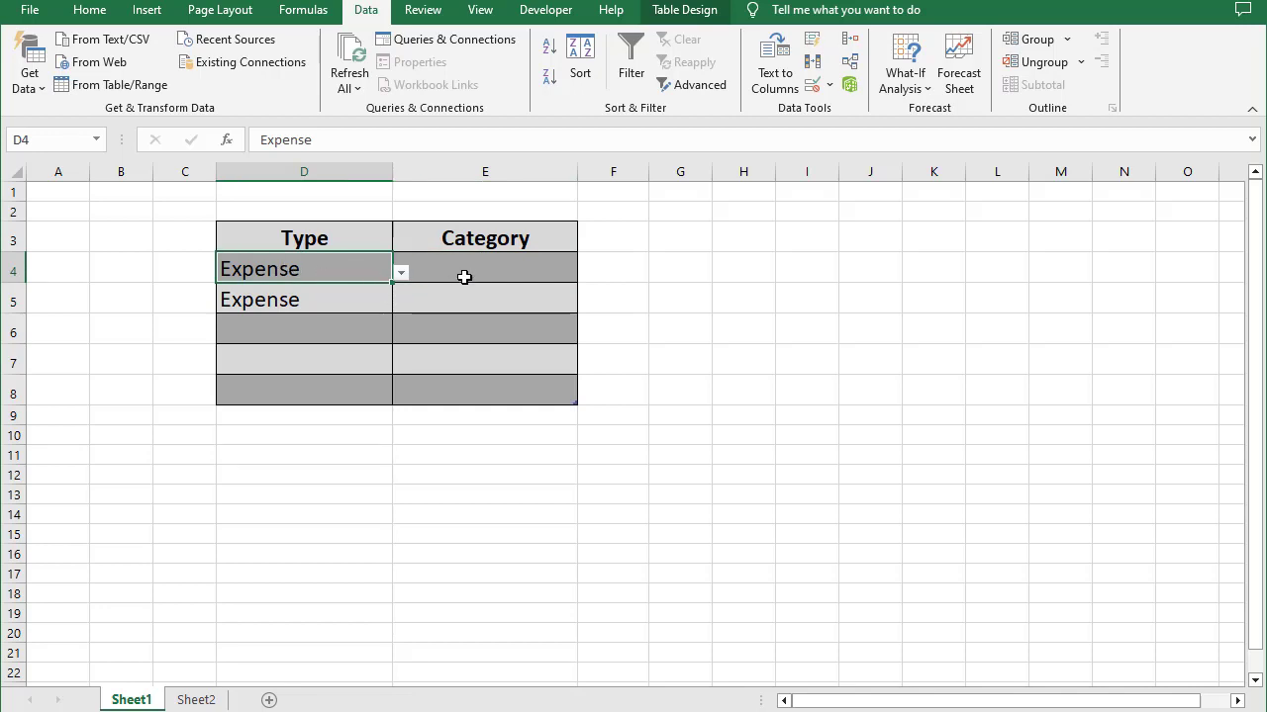
left_click(464, 277)
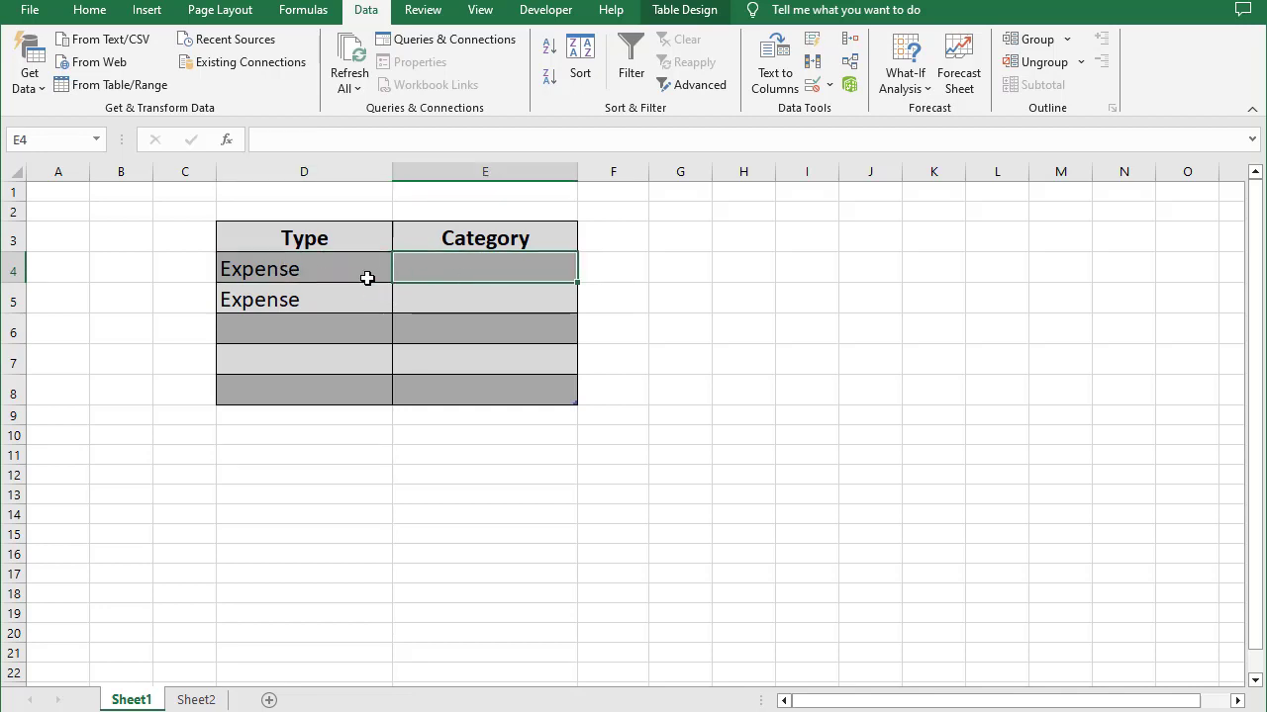
left_click(301, 276)
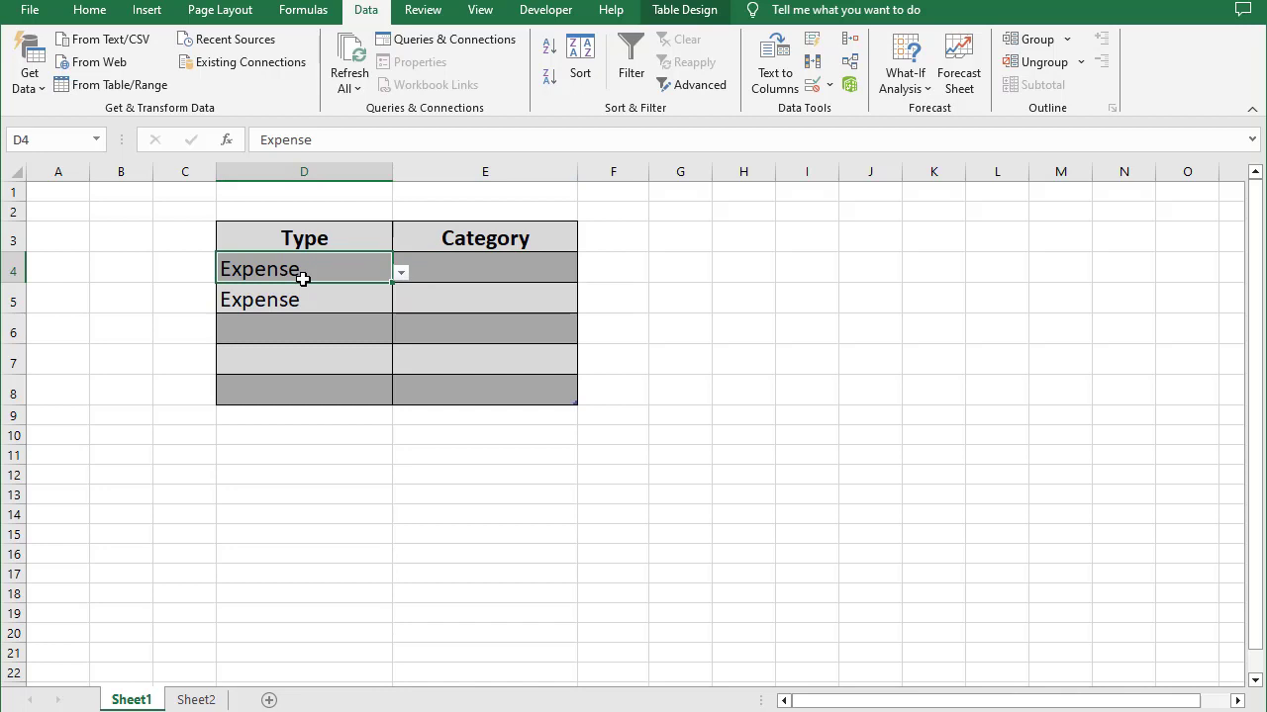
left_click(453, 271)
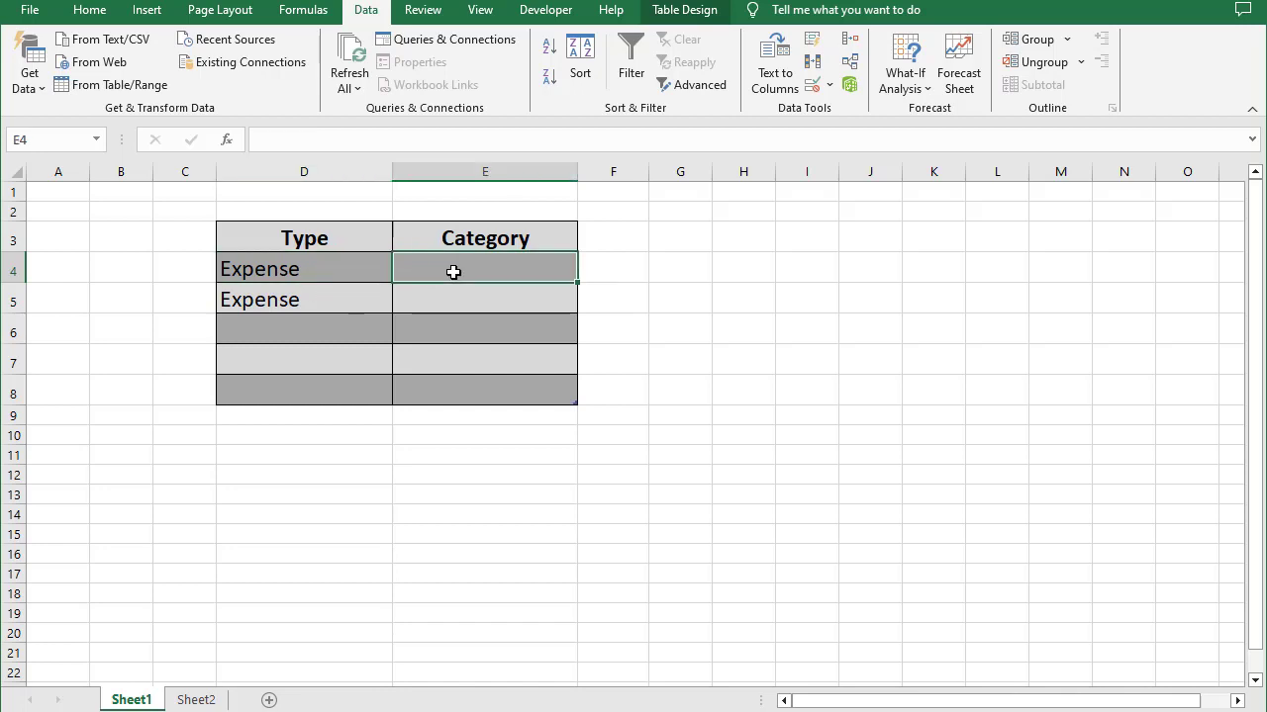
left_click(661, 333)
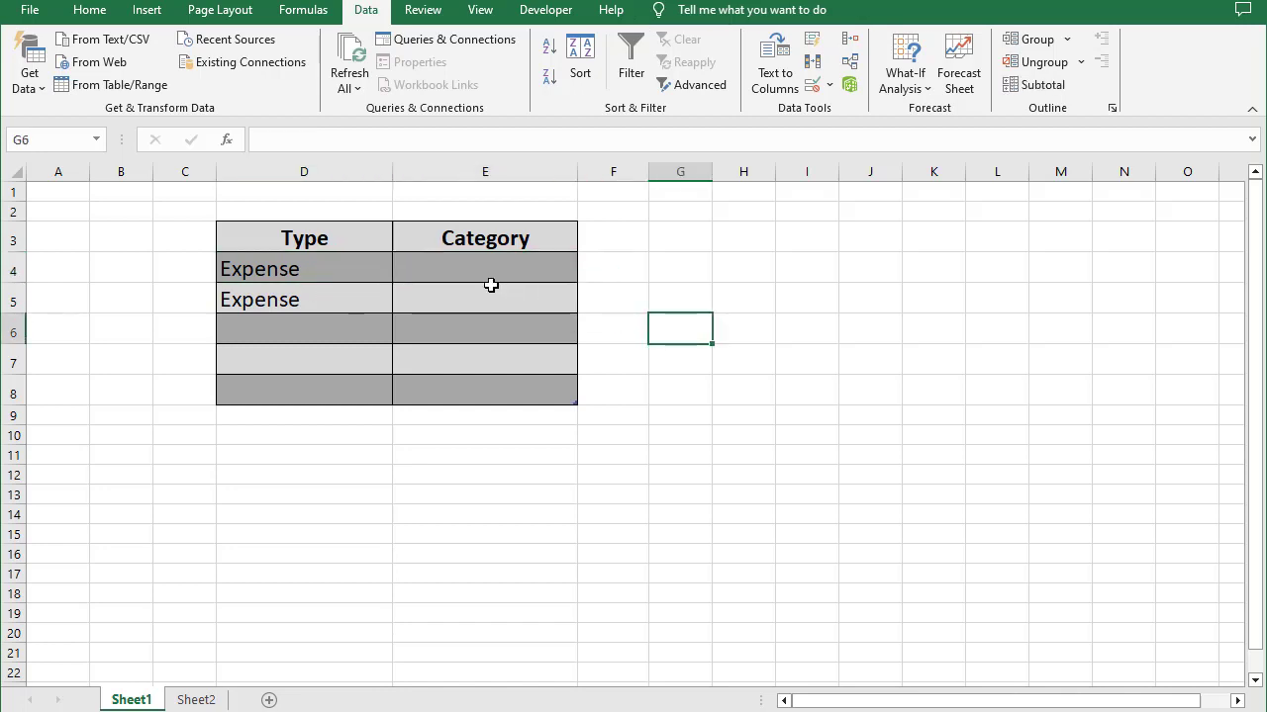
- Apply list data validation to the Category cells E4:E8 with the source =indirect($D4)
left_click_drag(475, 269, 483, 379)
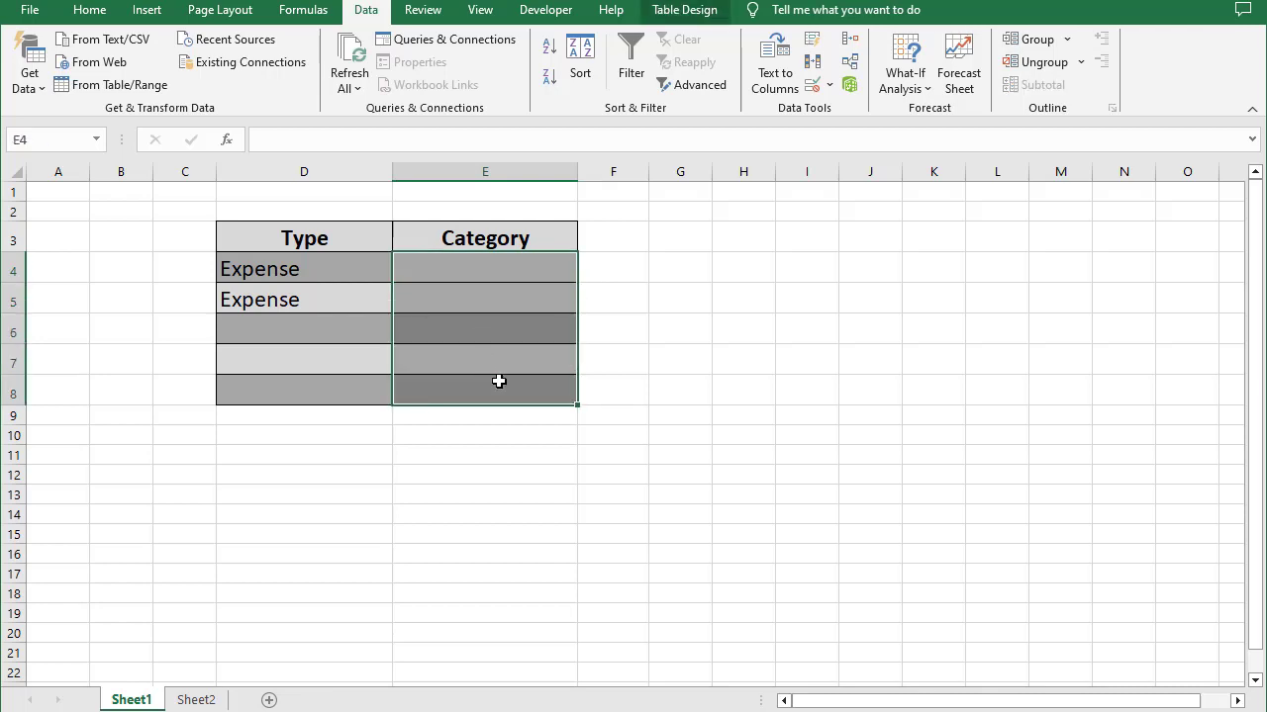
left_click(818, 93)
left_click_drag(545, 221, 585, 230)
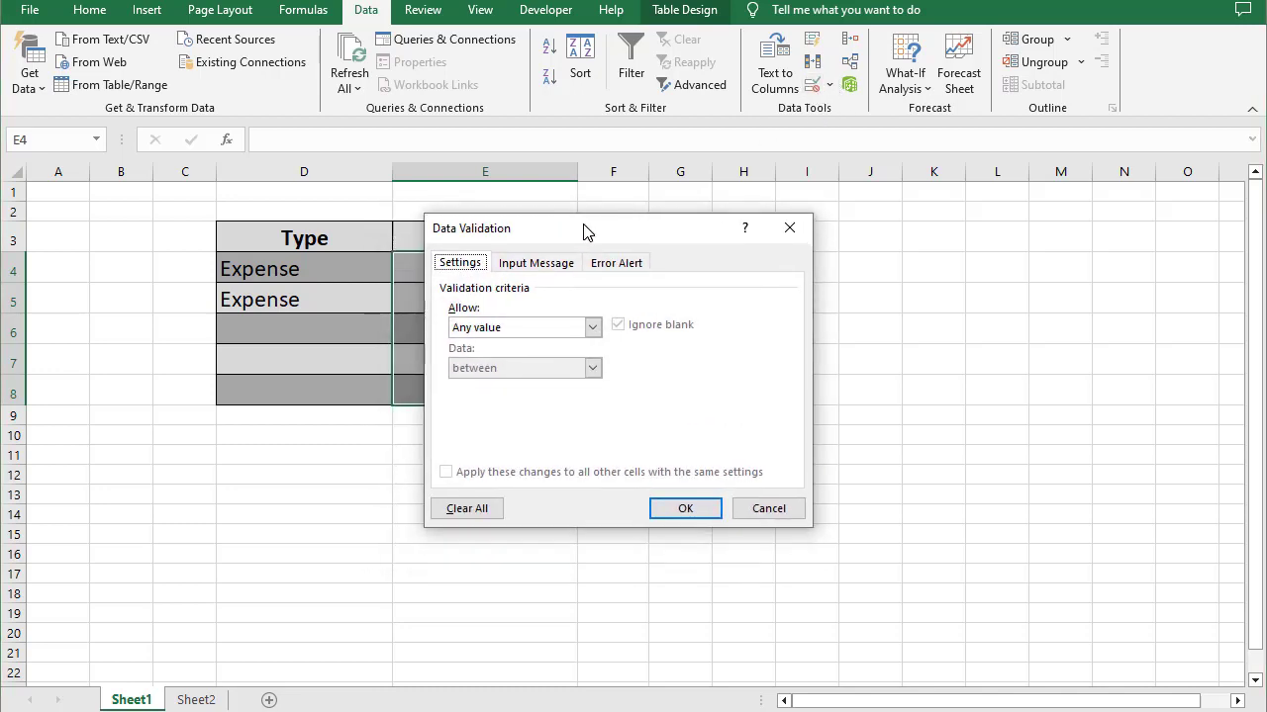
left_click(592, 326)
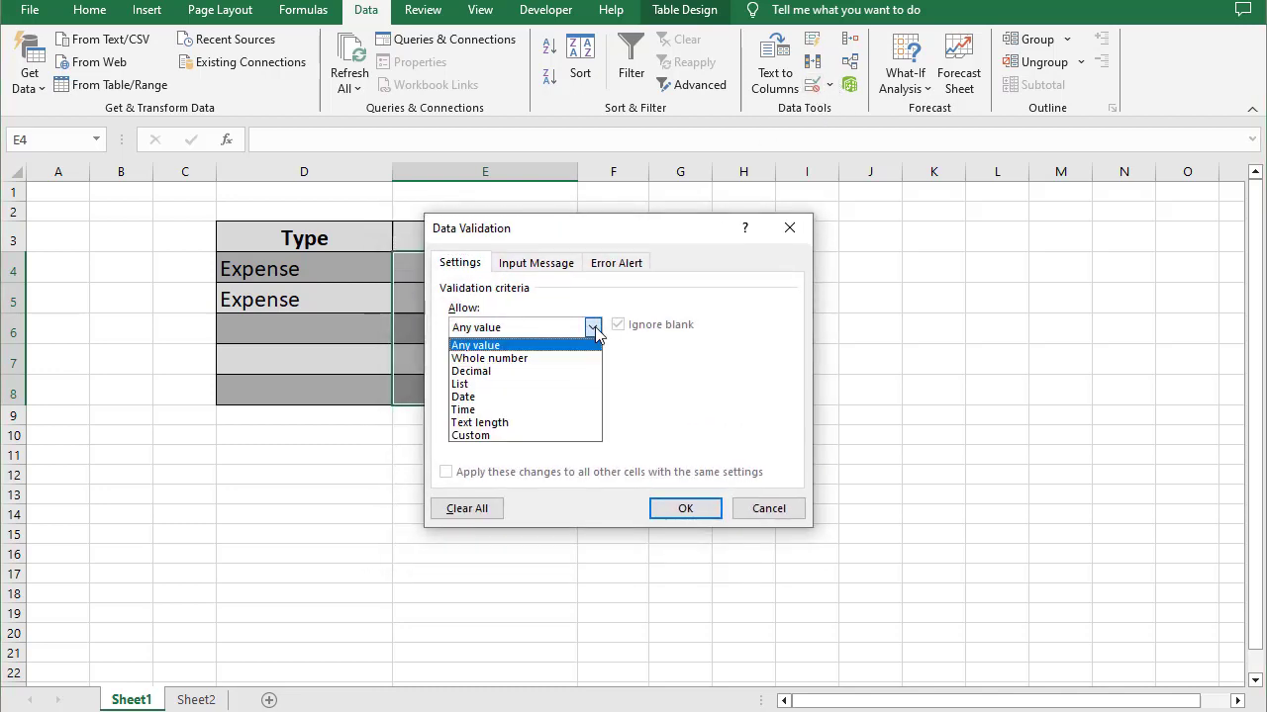
left_click(532, 393)
left_click_drag(560, 232, 659, 226)
left_click(582, 402)
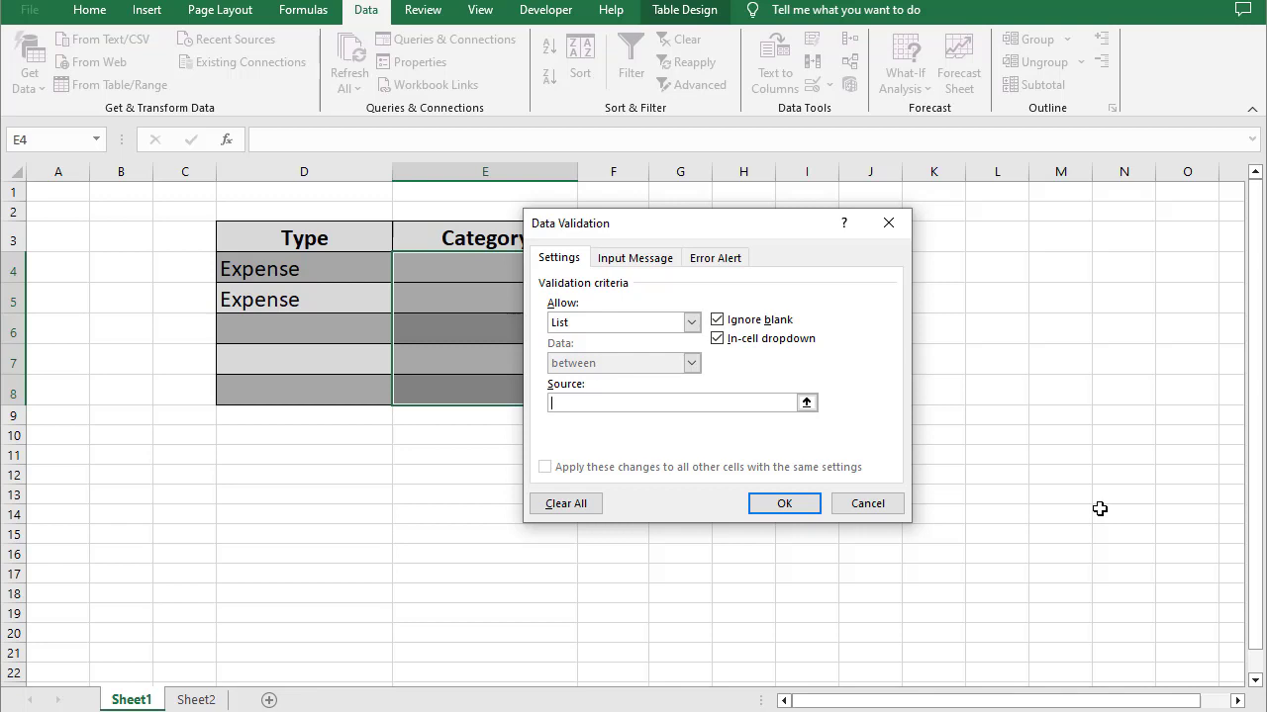
type("=indirect(")
left_click(303, 269)
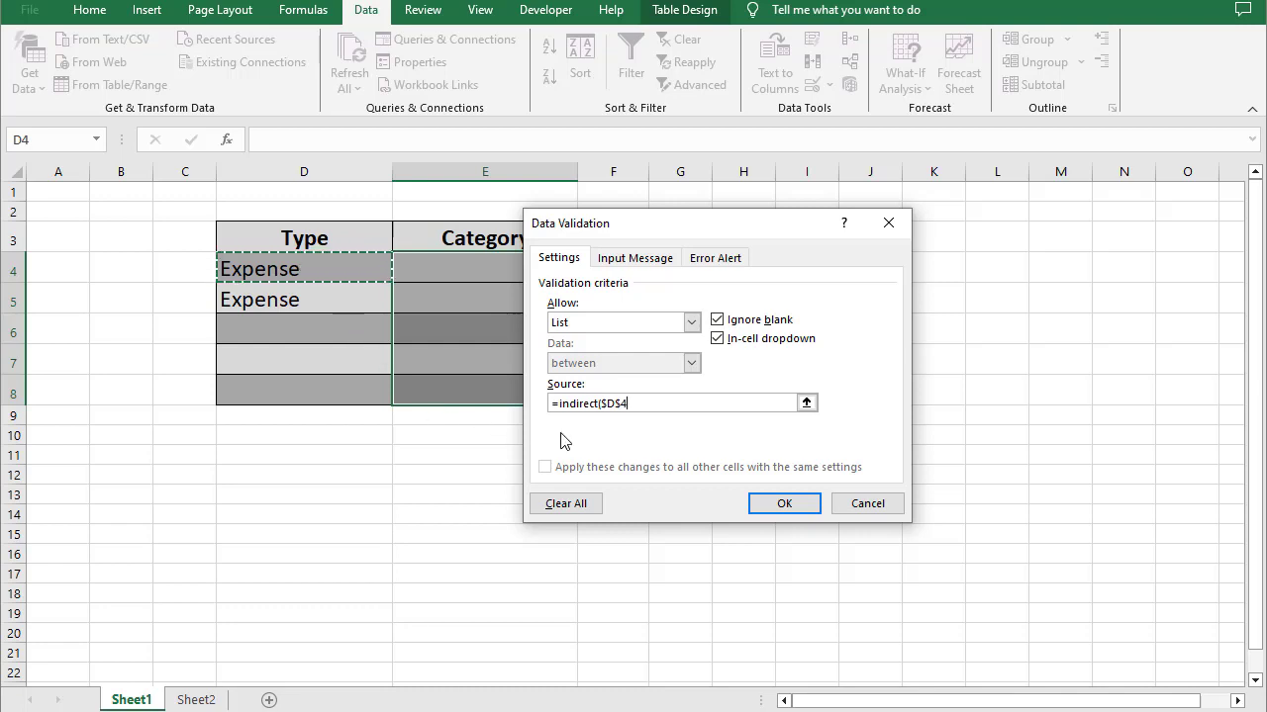
left_click(622, 403)
key("BackSpace")
left_click(784, 507)
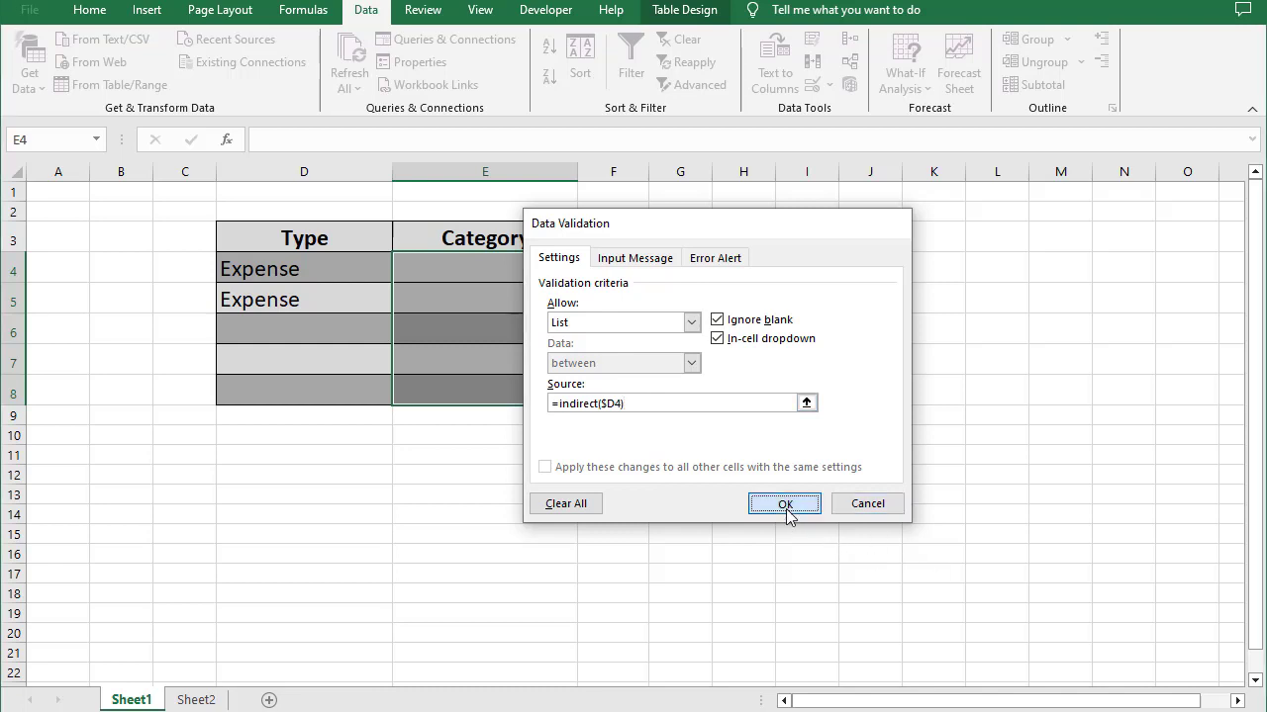
- Inspect the dropdown choices offered in Category cell E4 for the Expense type, leaving the cell empty
left_click(551, 351)
left_click(560, 273)
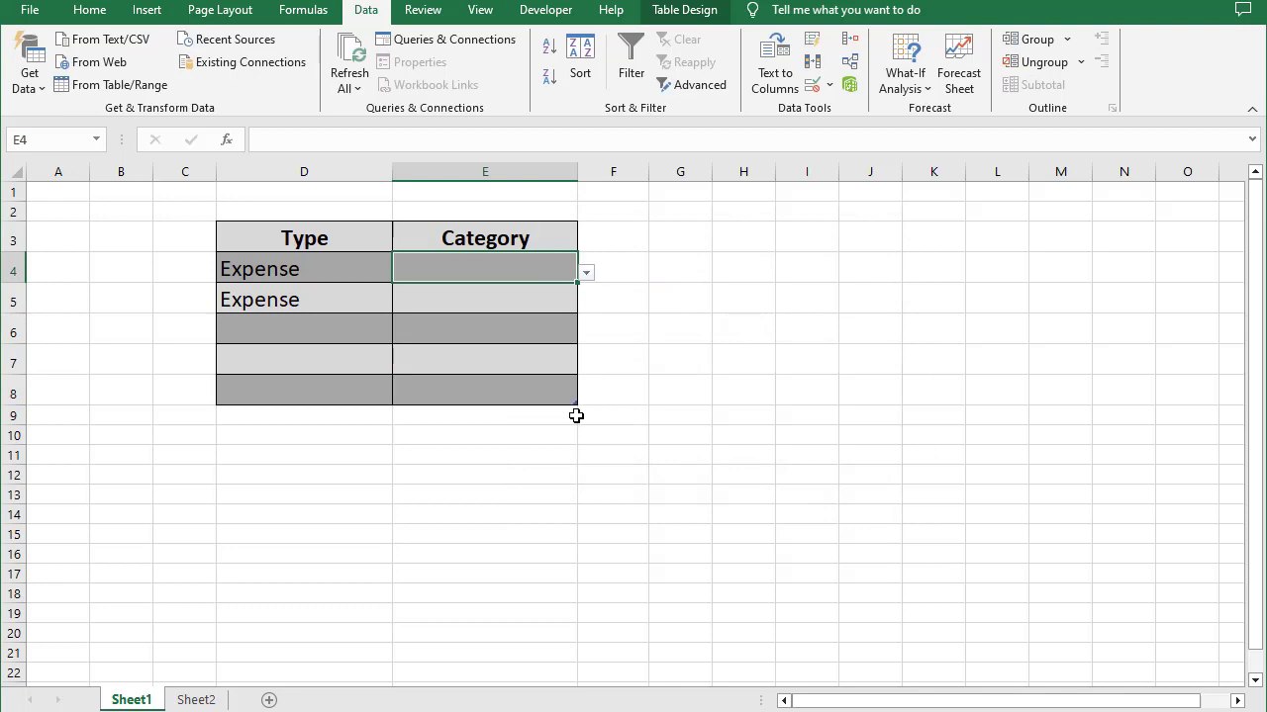
left_click(586, 274)
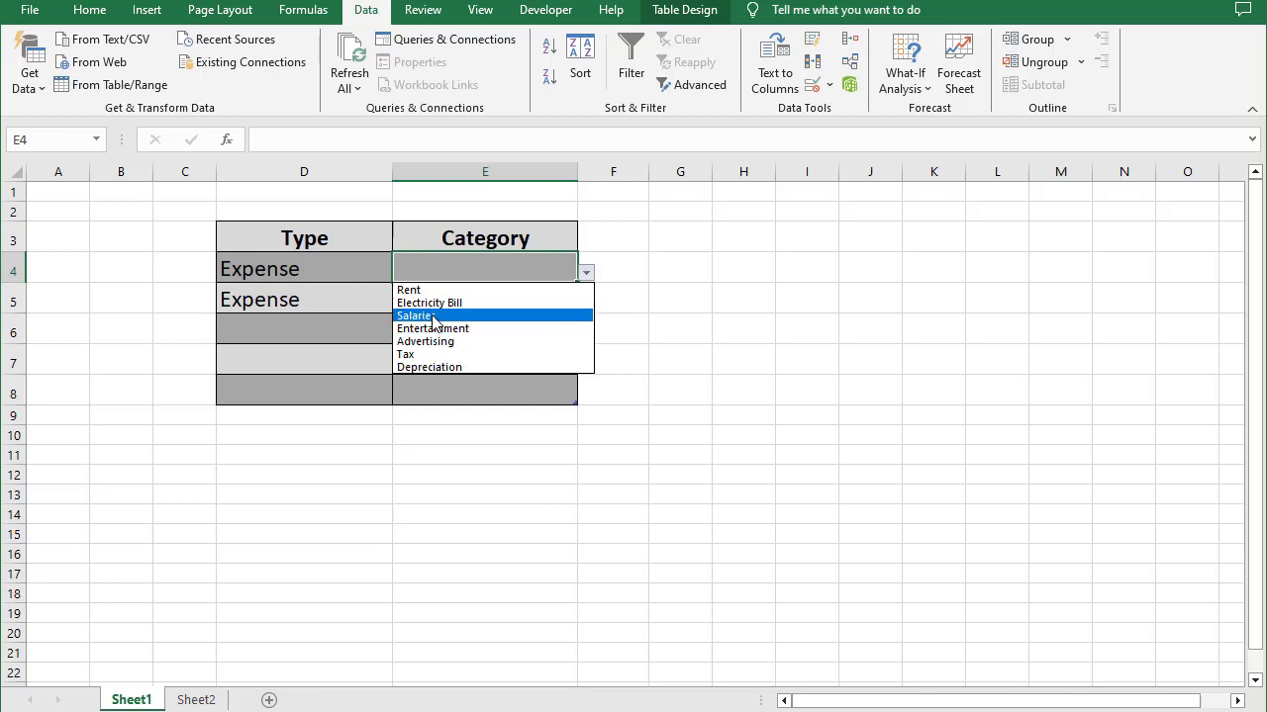
left_click(337, 274)
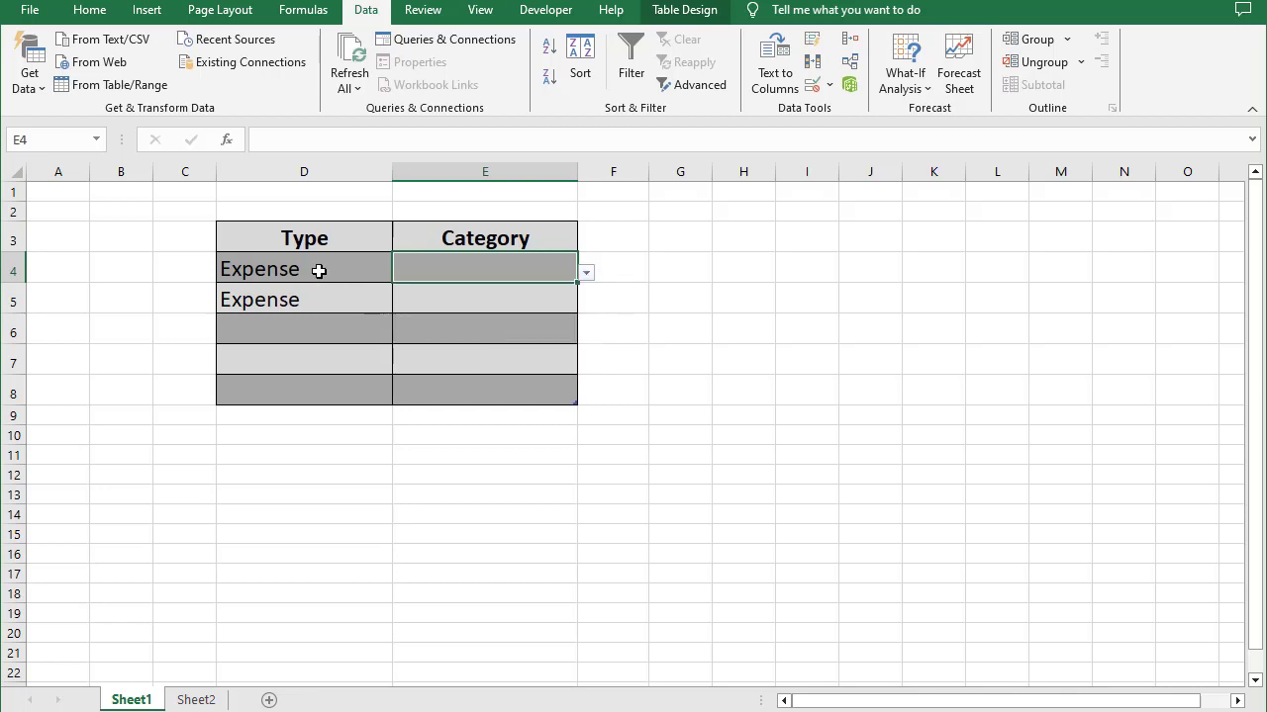
- Change the Type in cell D4 to Income and inspect the Category choices offered in E4, leaving E4 empty
left_click(319, 271)
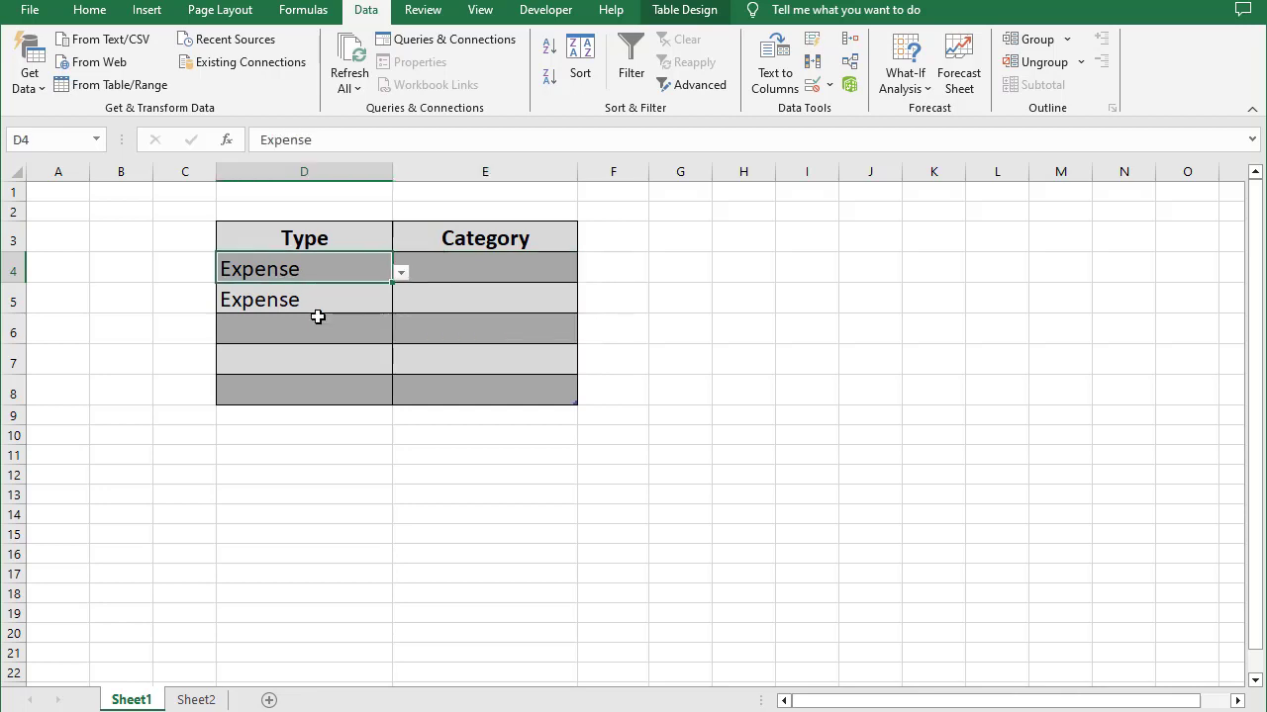
left_click(401, 274)
left_click(337, 287)
left_click(529, 272)
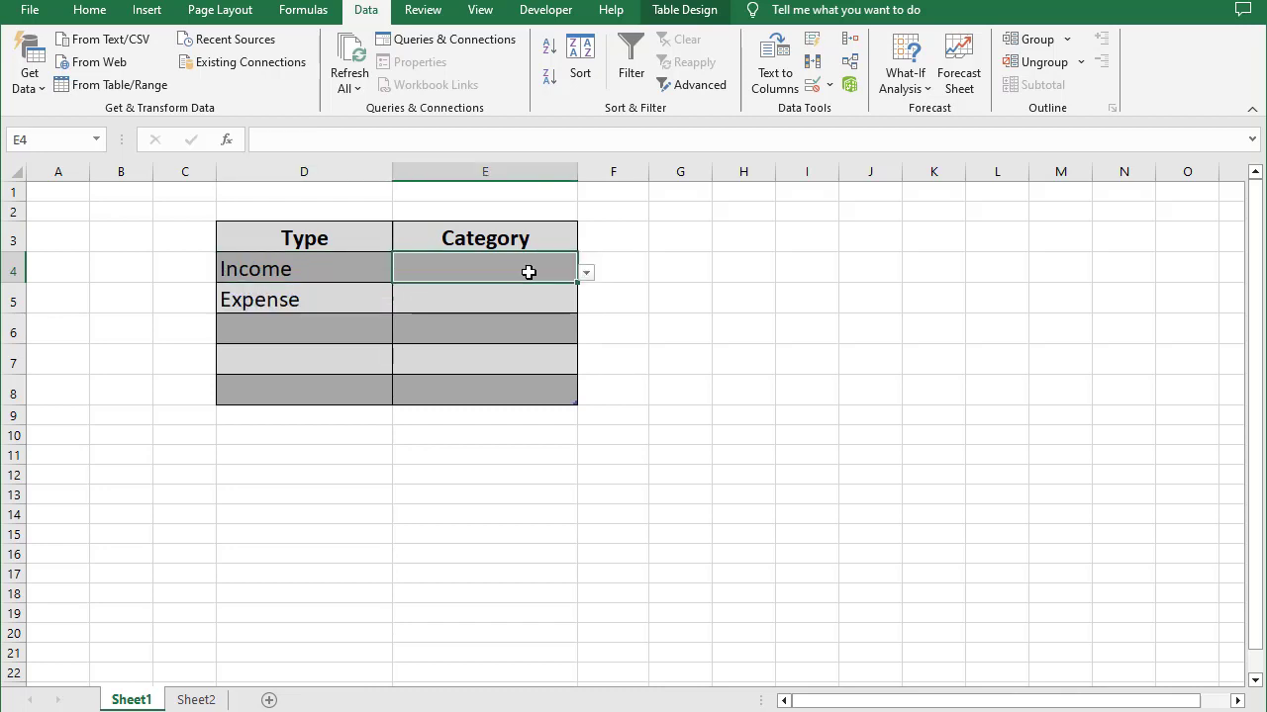
left_click(586, 274)
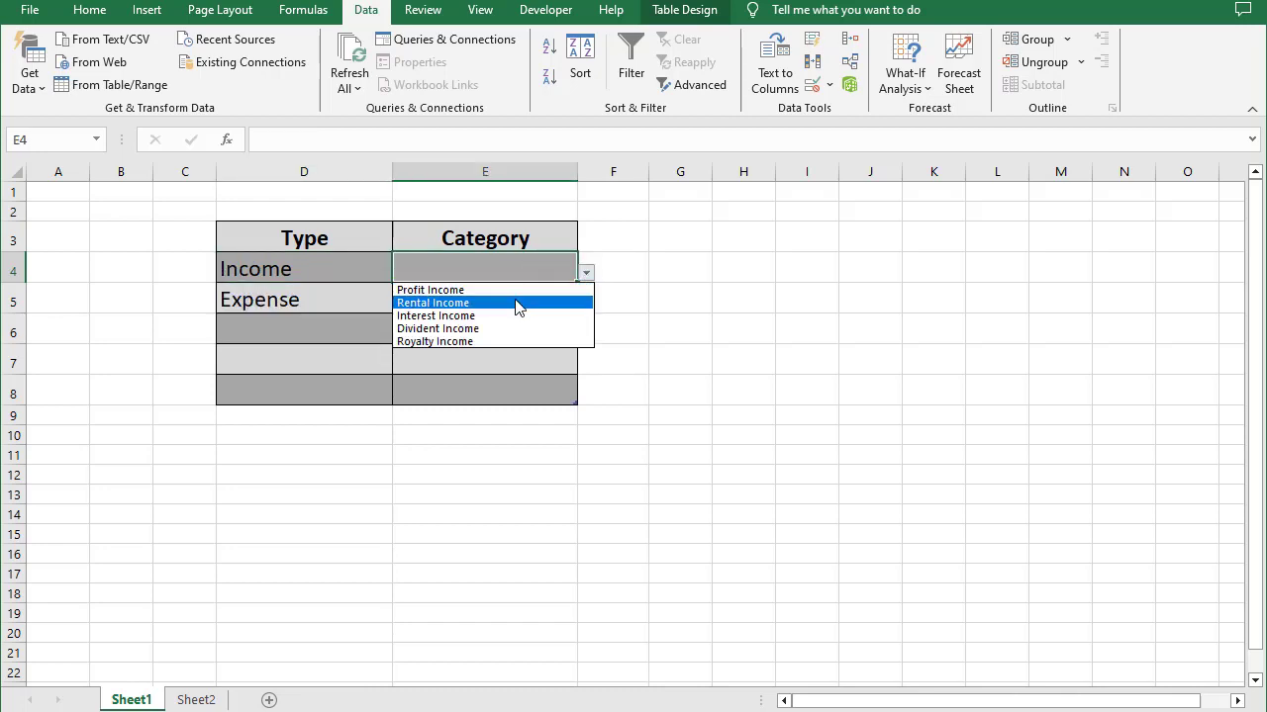
left_click(250, 377)
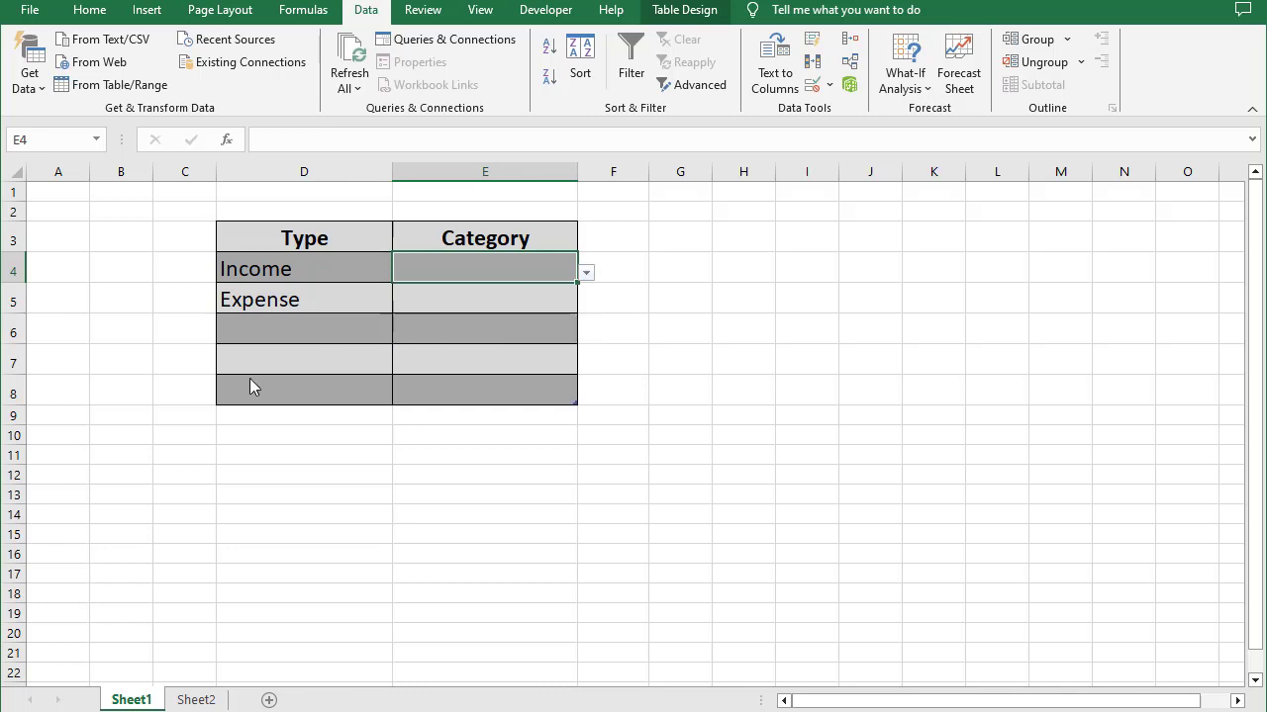
left_click(347, 371)
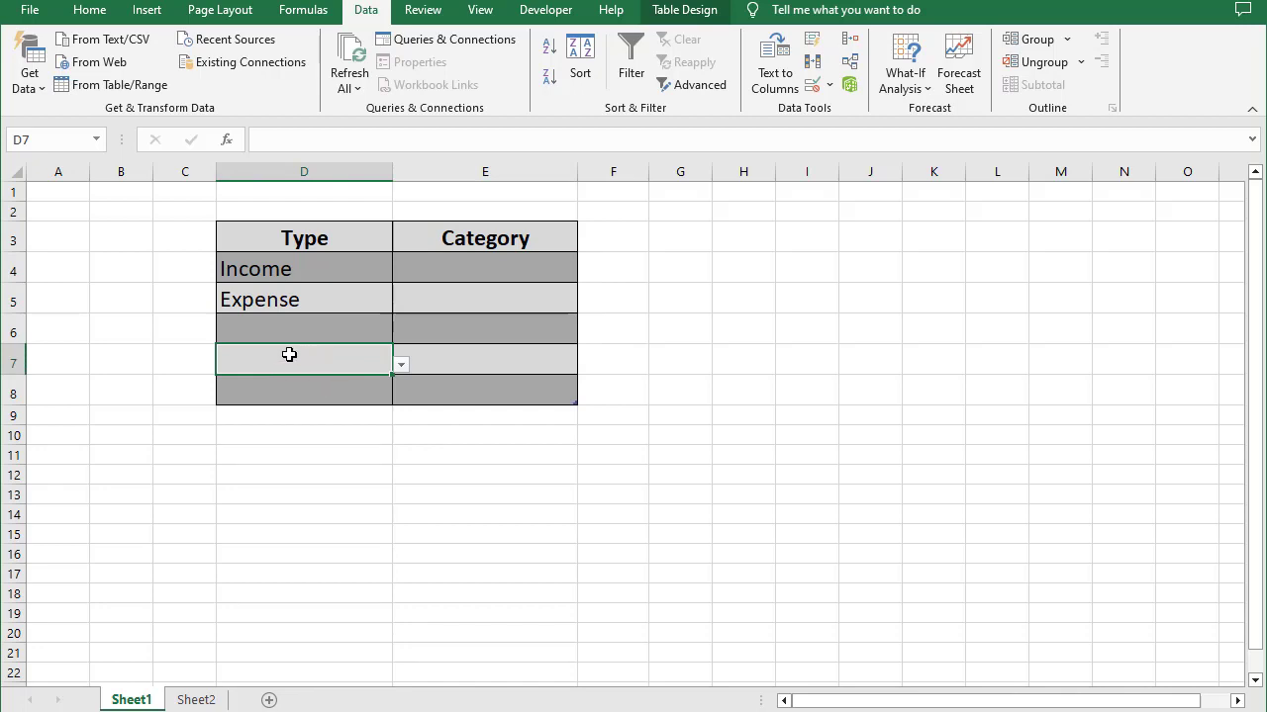
left_click(452, 359)
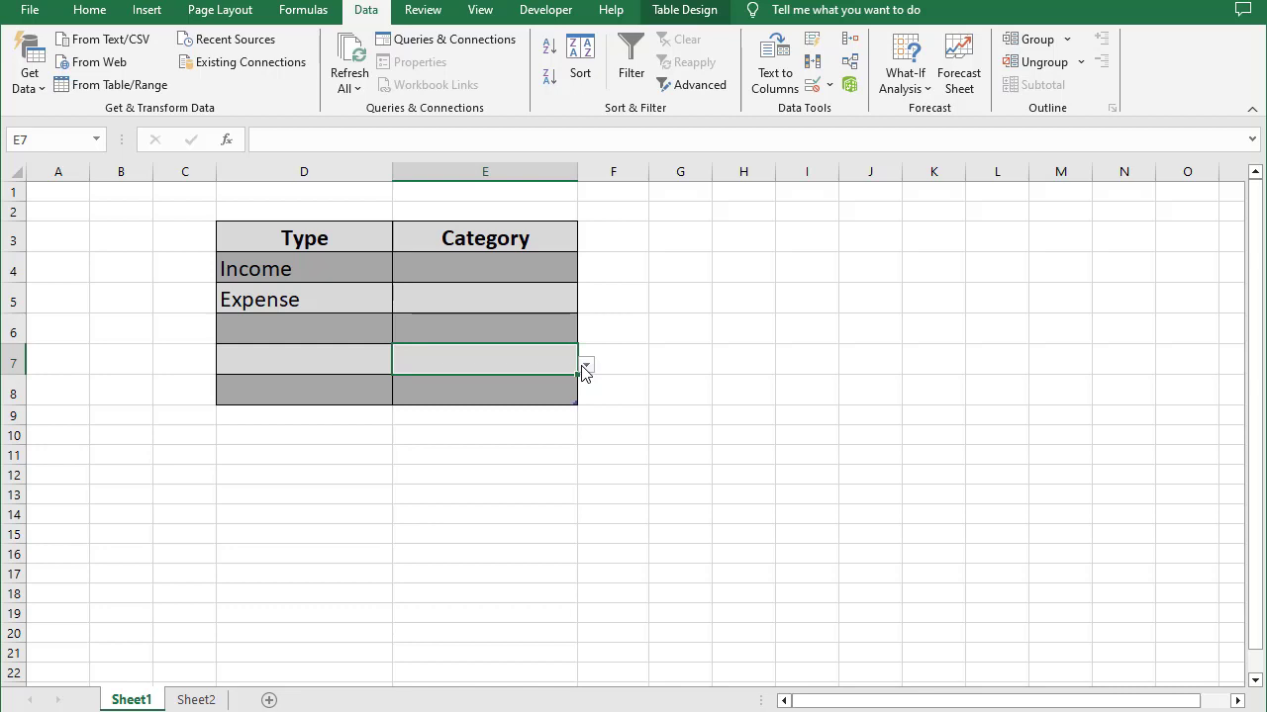
left_click(364, 307)
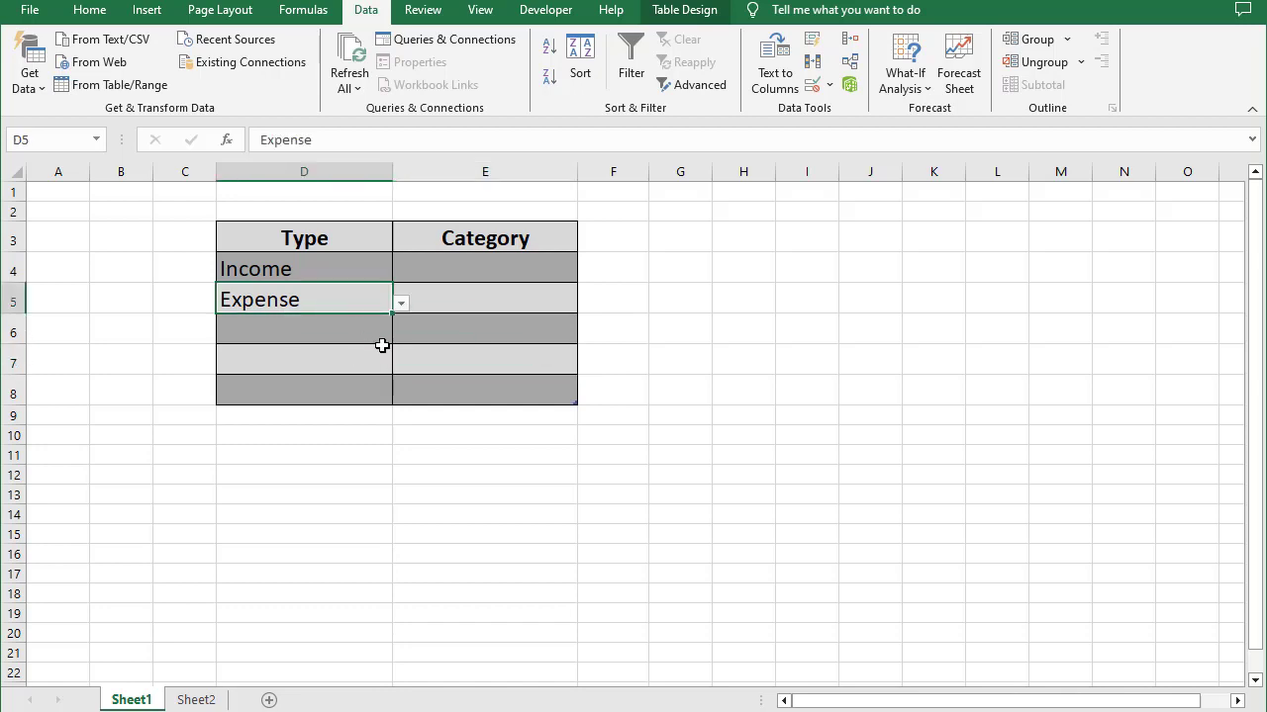